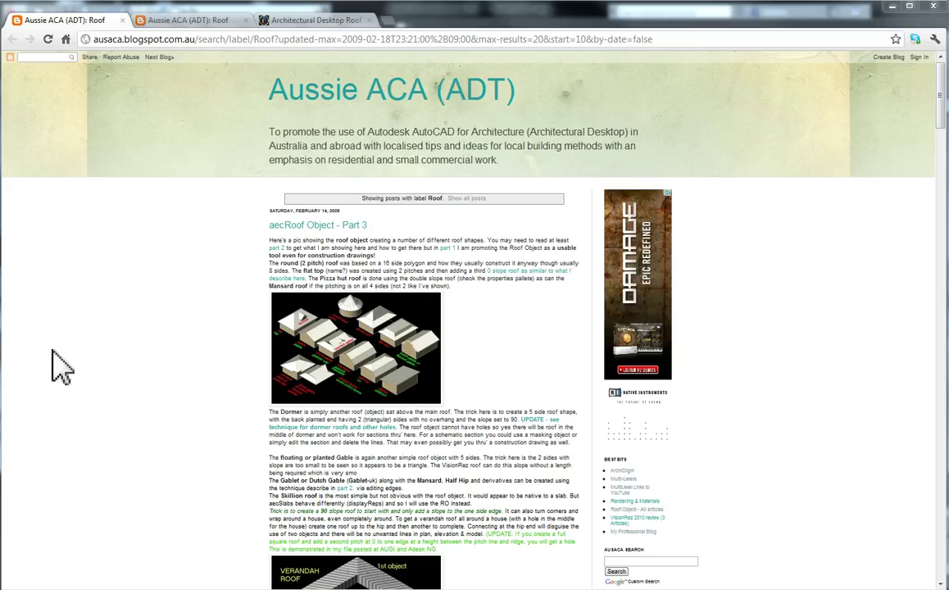
# - Review the Aussie ACA blog's Spirit sub-roof post and the Archidigm article on building roofs with mass groups
pyautogui.click(198, 19)
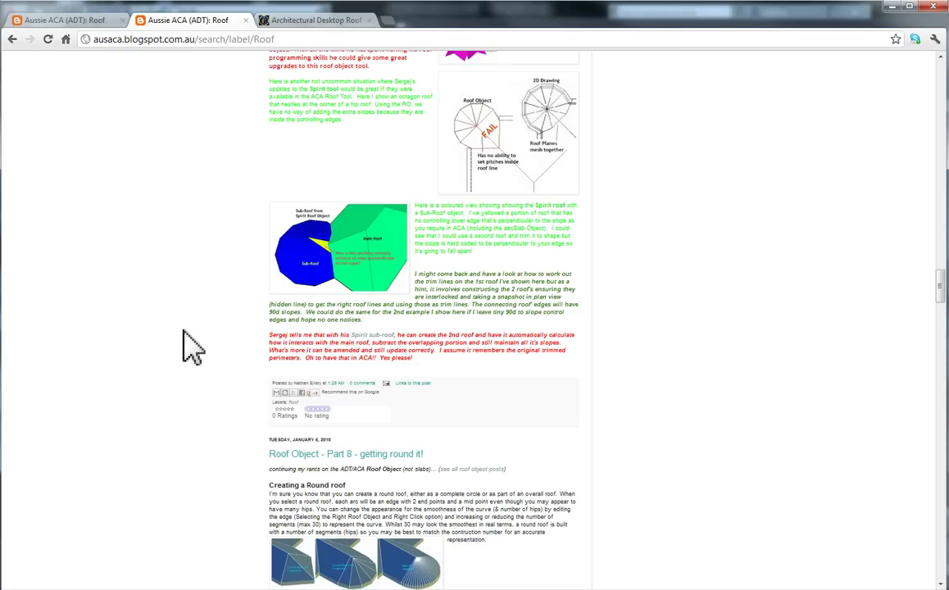
pyautogui.keyDown('ctrl'); pyautogui.scroll(1, 199, 332); pyautogui.keyUp('ctrl')
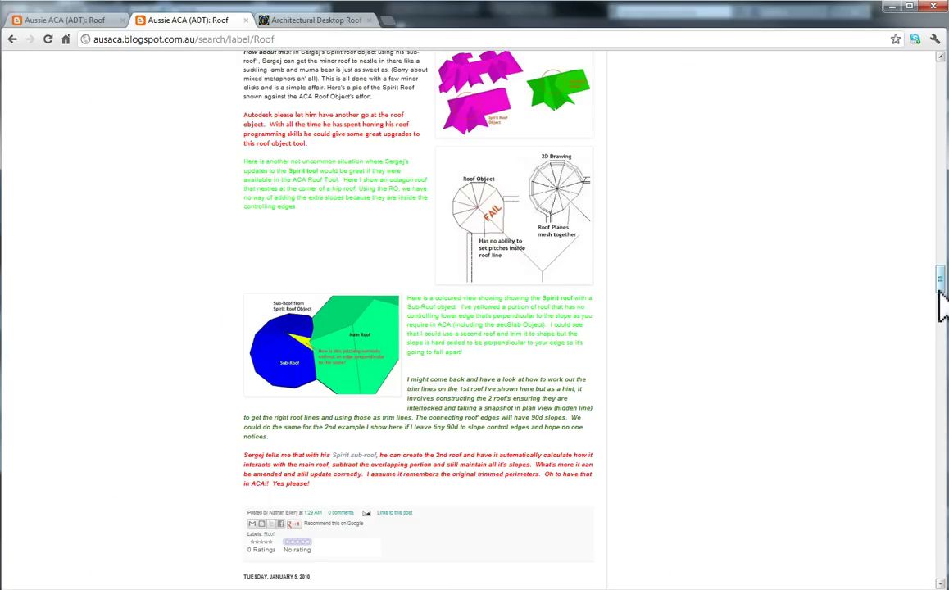
pyautogui.moveTo(940, 291); pyautogui.dragTo(944, 283)
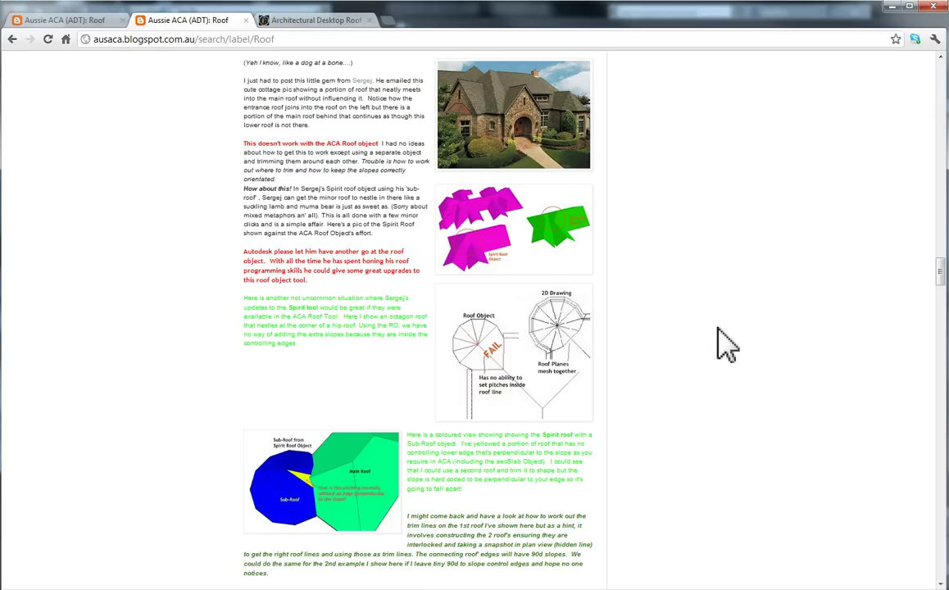
pyautogui.keyDown('ctrl'); pyautogui.scroll(1, 424, 467); pyautogui.keyUp('ctrl')
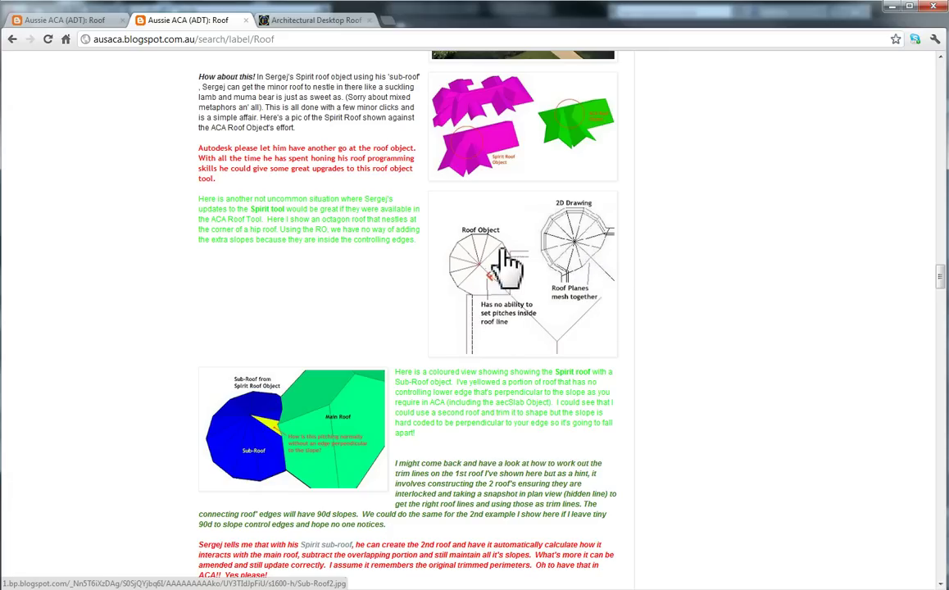
pyautogui.click(291, 20)
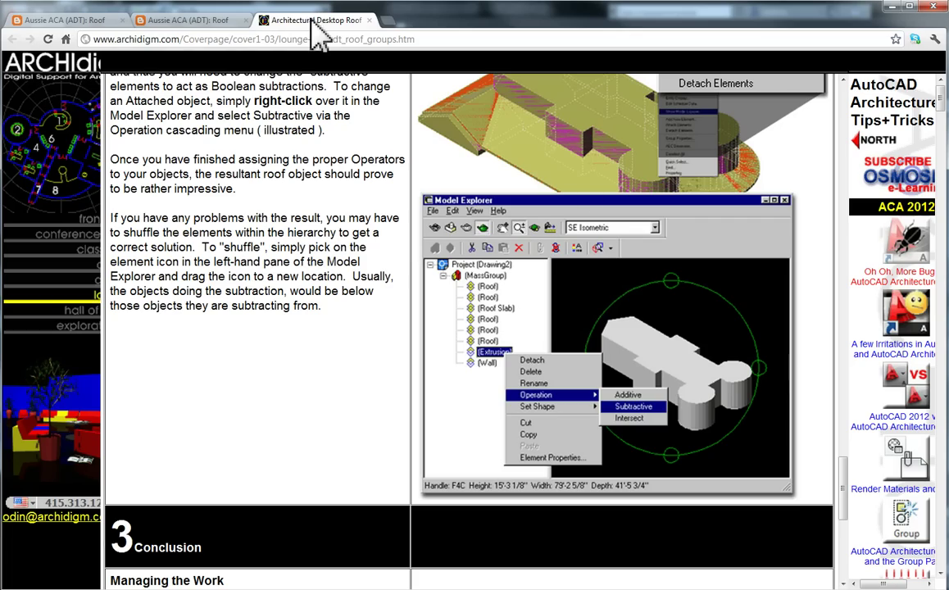
pyautogui.moveTo(853, 500); pyautogui.dragTo(850, 139)
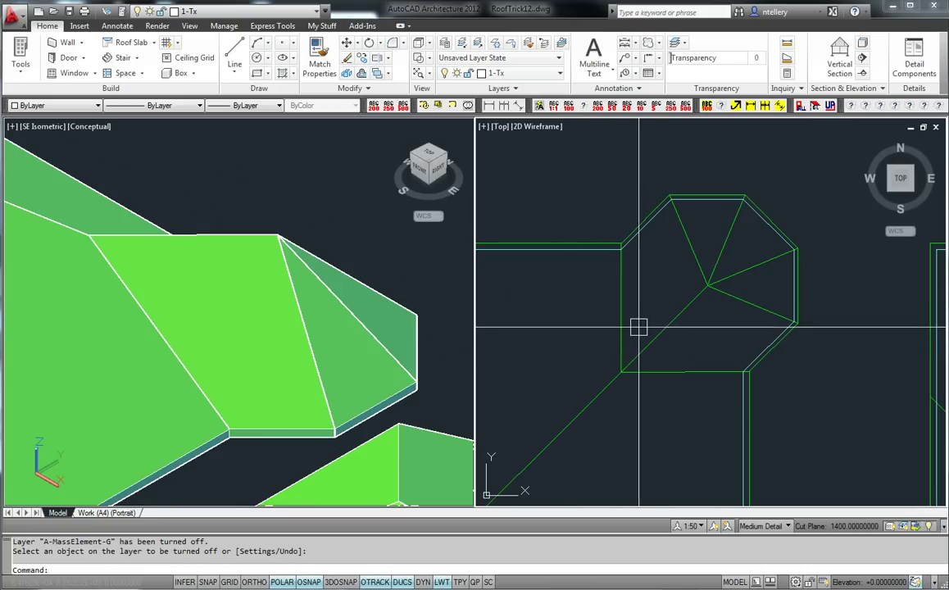
# - Examine in plan how the octagonal corner roof joins the main roof in RoofTrick12.dwg
pyautogui.click(687, 303)
pyautogui.press('Escape')
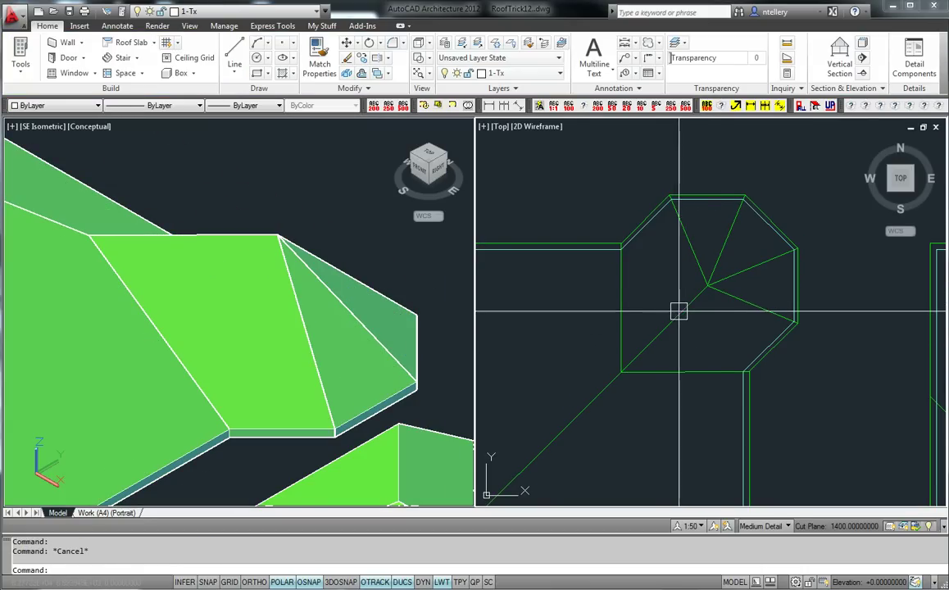
pyautogui.scroll(3, 716, 296)
pyautogui.moveTo(716, 301); pyautogui.dragTo(717, 320, button='middle')
pyautogui.click(480, 405)
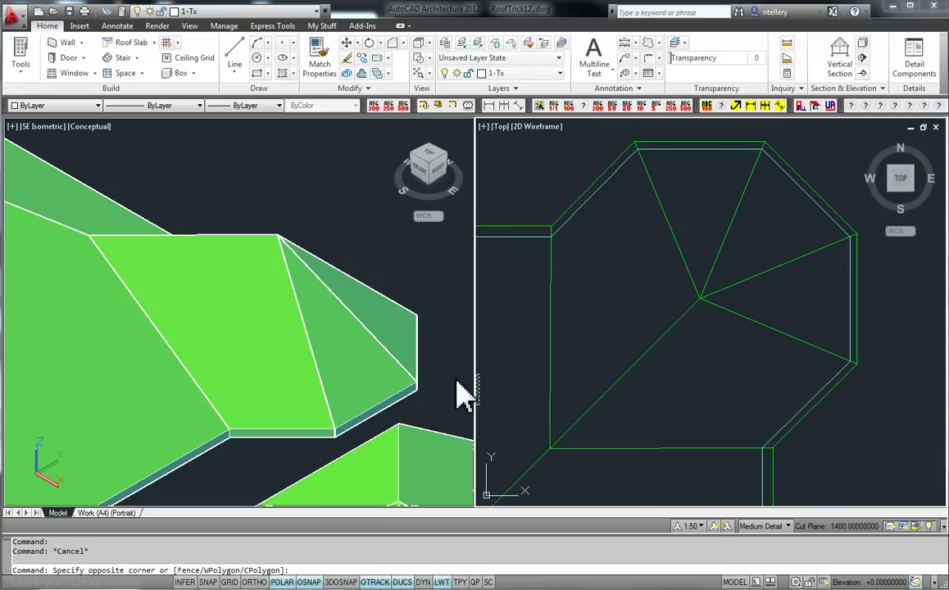
pyautogui.click(529, 405)
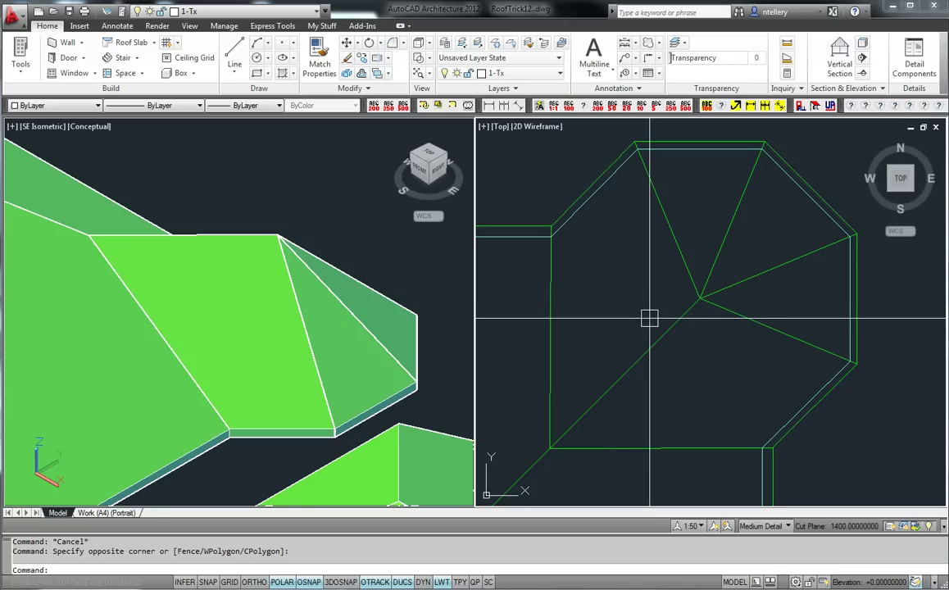
pyautogui.moveTo(565, 296); pyautogui.dragTo(620, 297, button='middle')
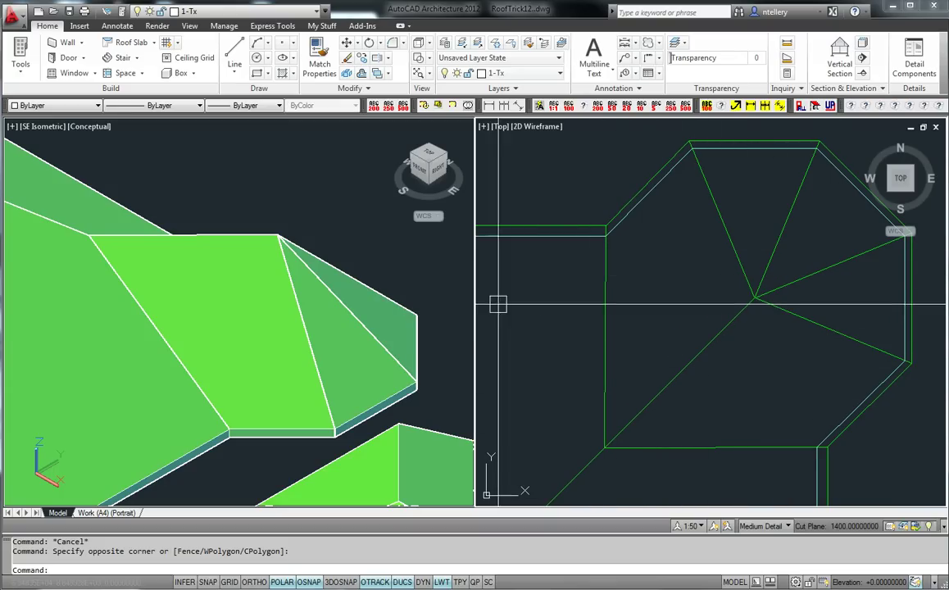
# - Show the next roof variant, with a full octagon peak at the corner, in both the isometric and plan views
pyautogui.click(434, 321)
pyautogui.moveTo(340, 374); pyautogui.dragTo(218, 278, button='middle')
pyautogui.scroll(-3, 284, 291)
pyautogui.moveTo(409, 391); pyautogui.dragTo(255, 324, button='middle')
pyautogui.scroll(3, 352, 309)
pyautogui.click(703, 403)
pyautogui.scroll(-6, 698, 362)
pyautogui.scroll(6, 697, 363)
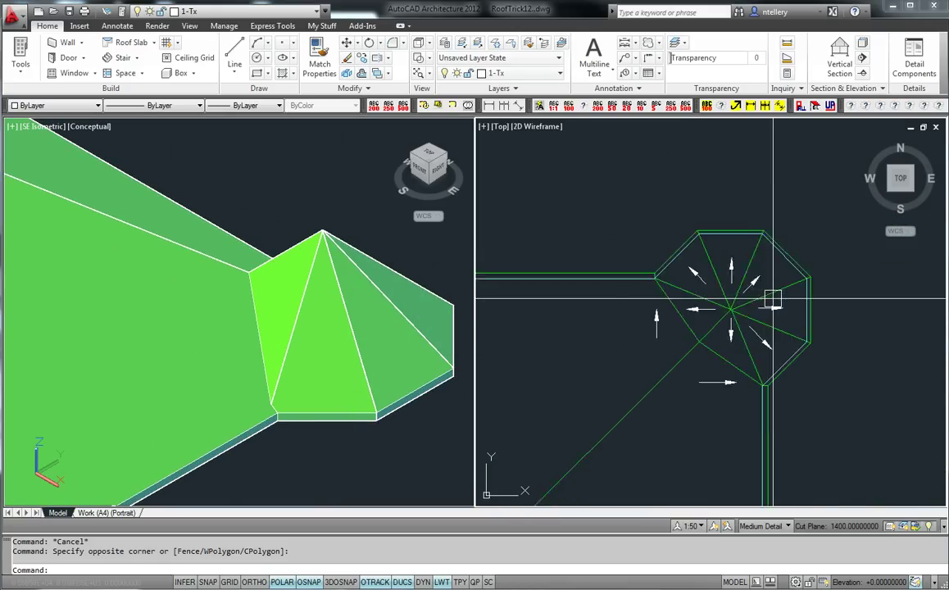
# - Inspect in plan the two corners where the octagon's eaves meet the main roof's edges
pyautogui.scroll(6, 575, 271)
pyautogui.scroll(4, 625, 297)
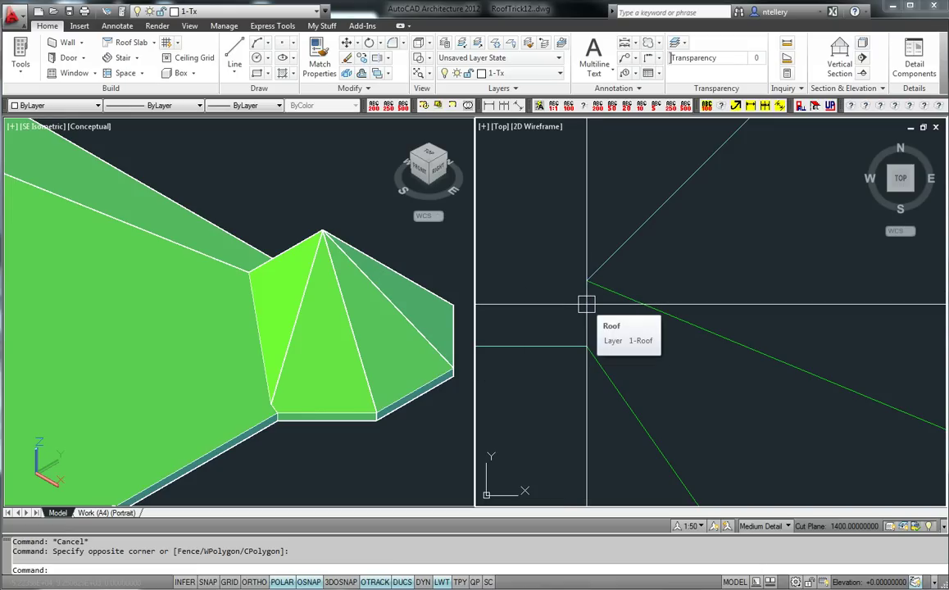
pyautogui.scroll(-3, 583, 295)
pyautogui.scroll(-3, 576, 281)
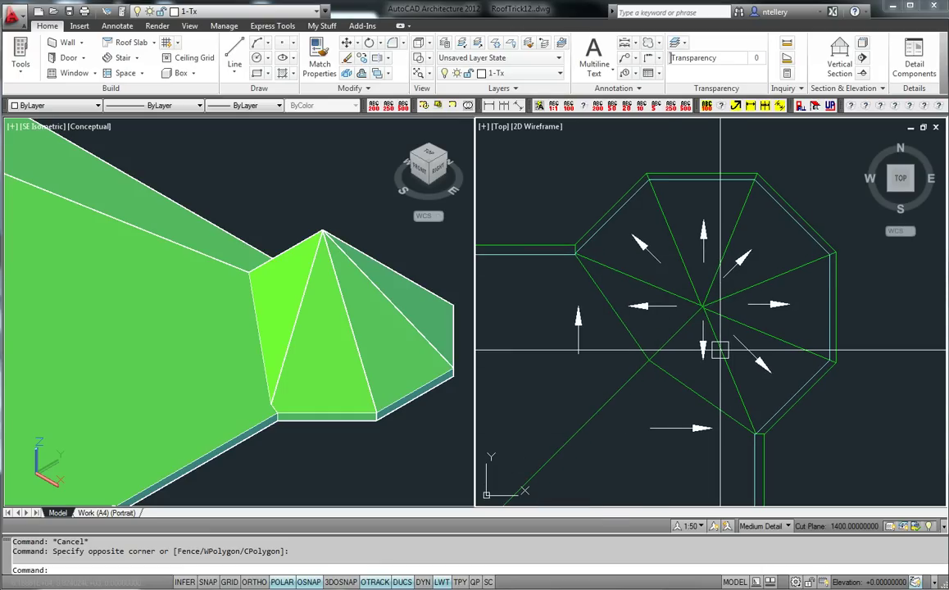
pyautogui.moveTo(720, 350)
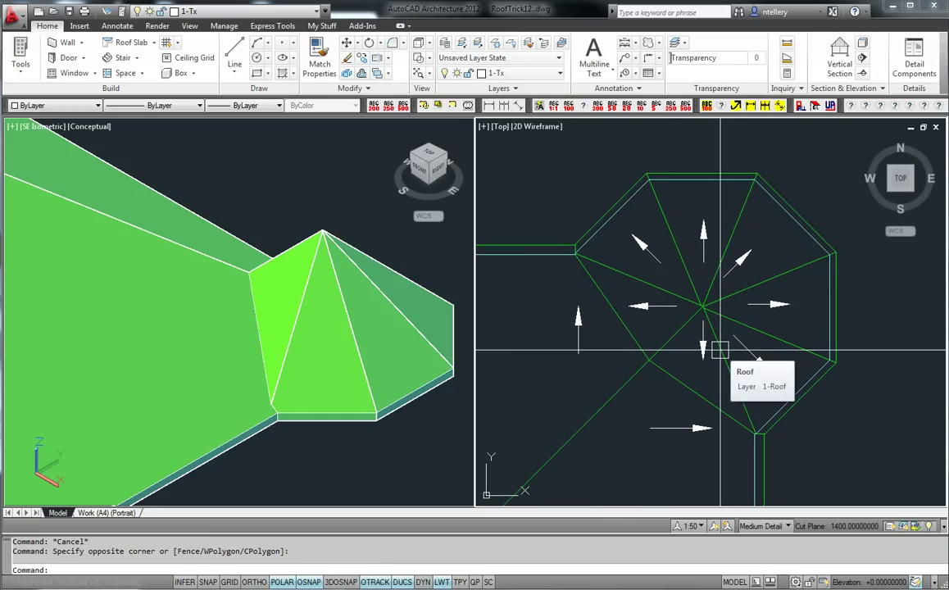
pyautogui.scroll(10, 731, 415)
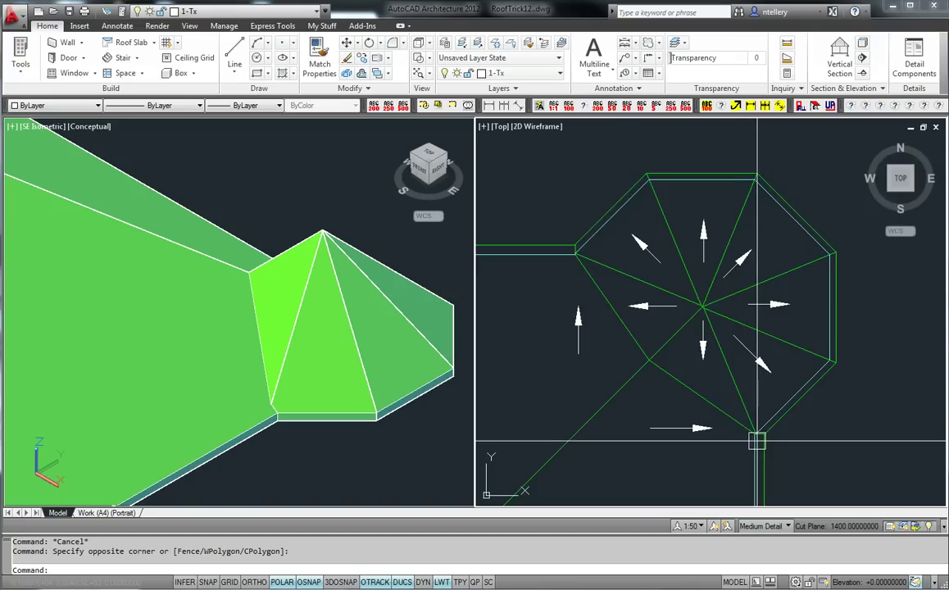
pyautogui.moveTo(765, 441); pyautogui.dragTo(751, 414, button='middle')
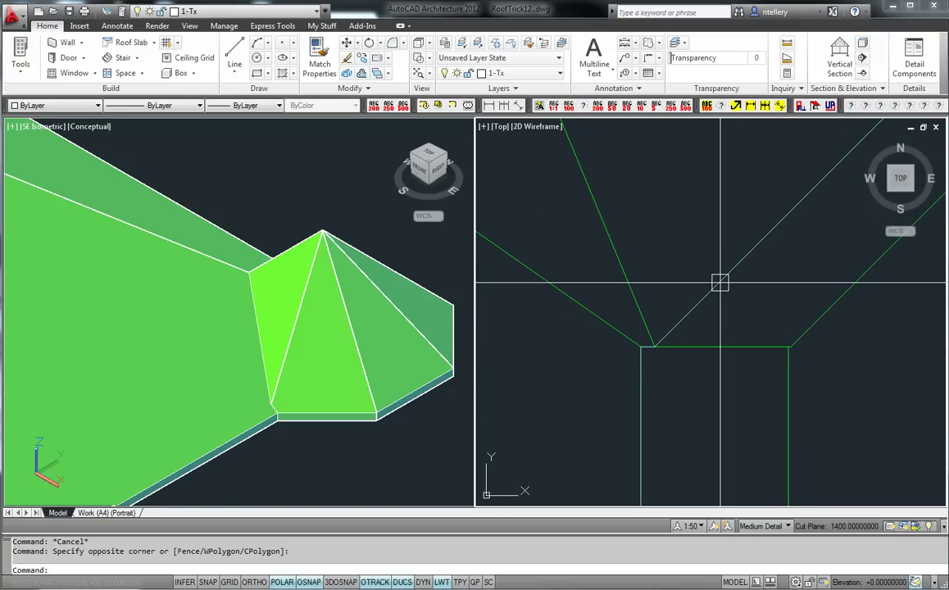
pyautogui.moveTo(789, 344); pyautogui.dragTo(773, 323, button='middle')
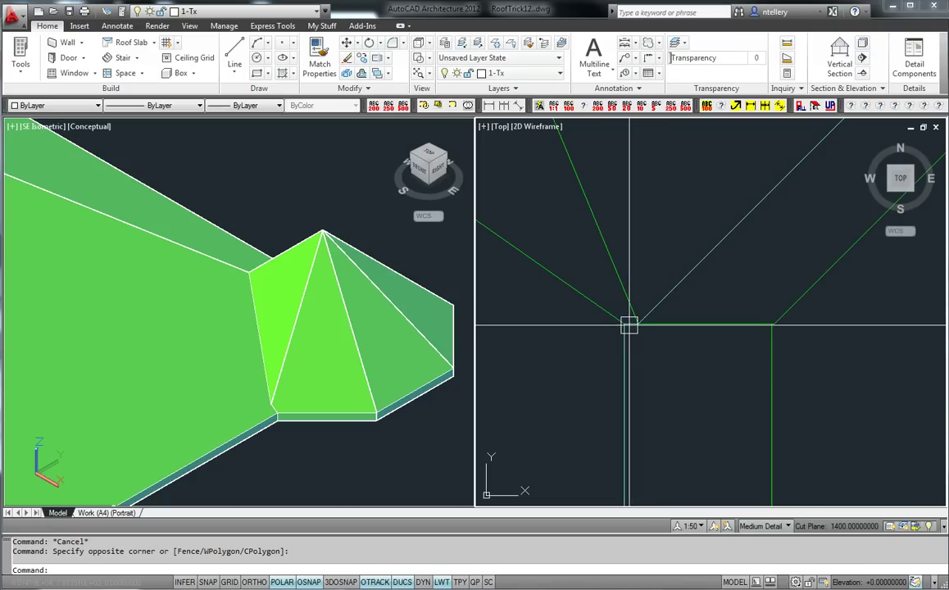
# - Find the roof variant with the separate yellow octagon in the isometric view
pyautogui.click(292, 351)
pyautogui.moveTo(319, 264); pyautogui.dragTo(282, 270, button='middle')
pyautogui.scroll(-4, 270, 317)
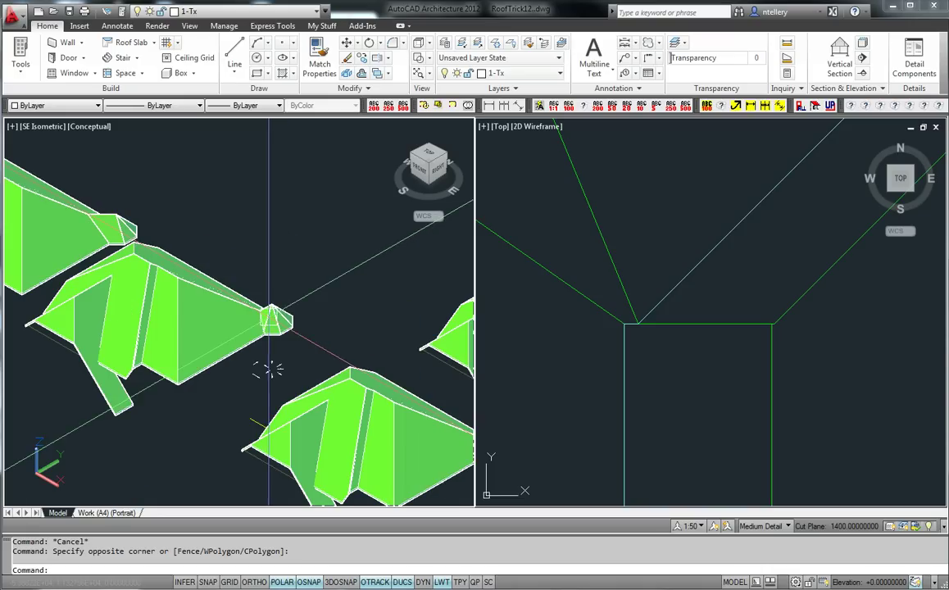
pyautogui.moveTo(333, 354); pyautogui.dragTo(233, 295, button='middle')
pyautogui.scroll(3, 412, 394)
pyautogui.click(722, 357)
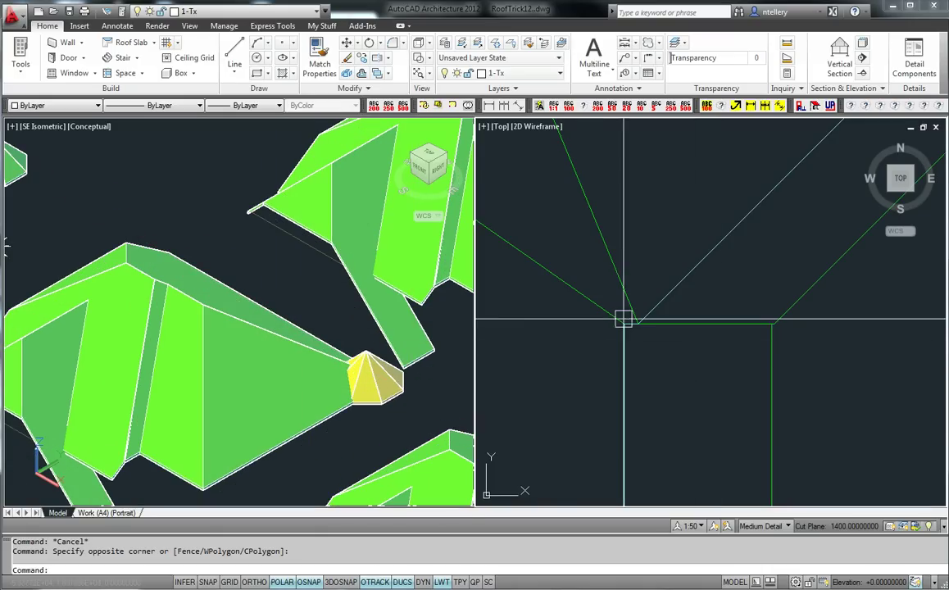
# - Frame the corner yellow octagon roof in the plan view
pyautogui.scroll(-10, 602, 334)
pyautogui.moveTo(865, 356); pyautogui.dragTo(702, 363, button='middle')
pyautogui.scroll(3, 865, 330)
pyautogui.scroll(3, 865, 330)
pyautogui.moveTo(797, 289); pyautogui.dragTo(765, 332, button='middle')
pyautogui.scroll(3, 718, 282)
pyautogui.moveTo(574, 265); pyautogui.dragTo(630, 261, button='middle')
# - Select the green main roof and the yellow octagon roof in turn to compare their outlines, and clear the selection
pyautogui.click(562, 250)
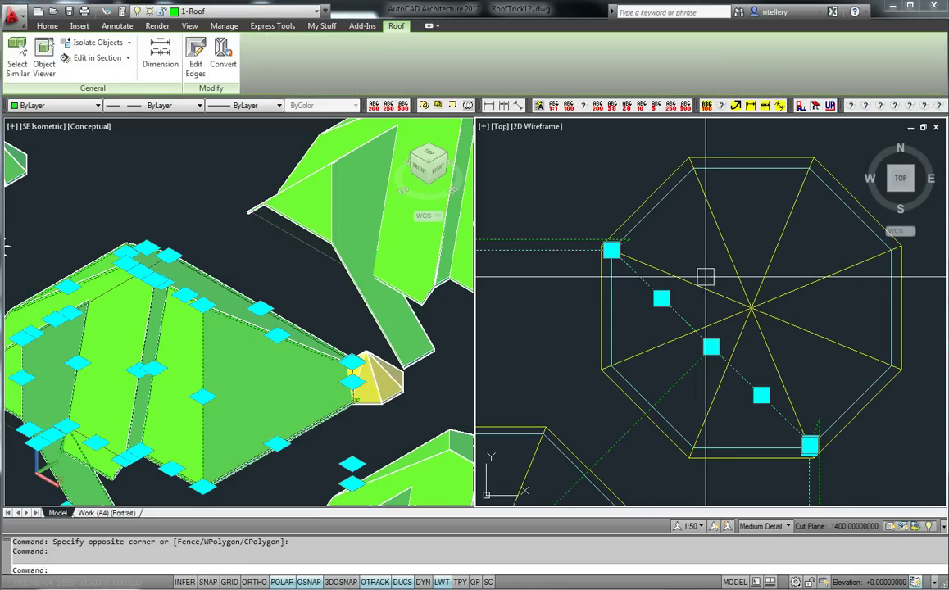
pyautogui.press('Escape')
pyautogui.click(743, 277)
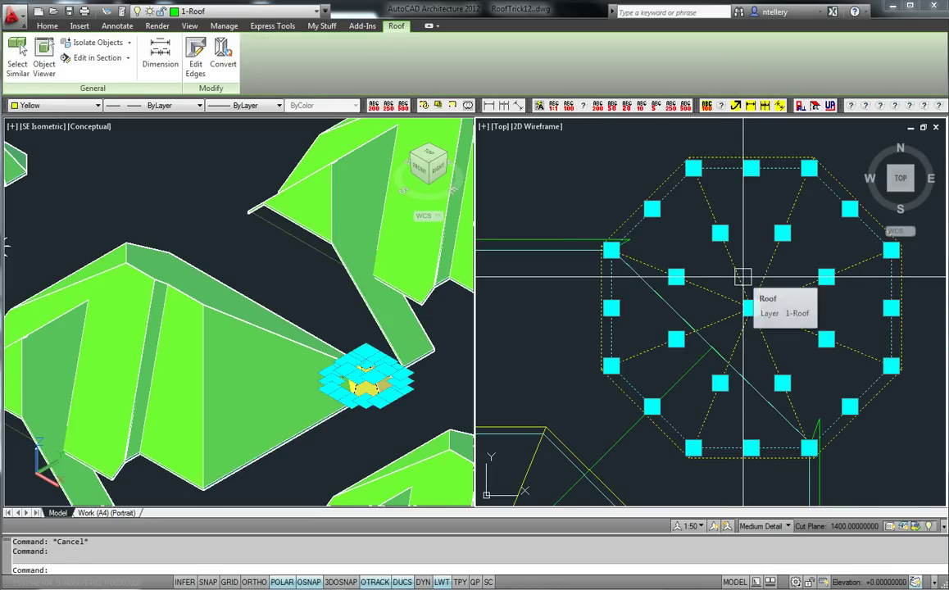
pyautogui.moveTo(743, 278)
pyautogui.mouseDown(button='middle')
pyautogui.moveTo(742, 269)
pyautogui.moveTo(732, 274)
pyautogui.mouseUp(button='middle')
pyautogui.press('Escape')
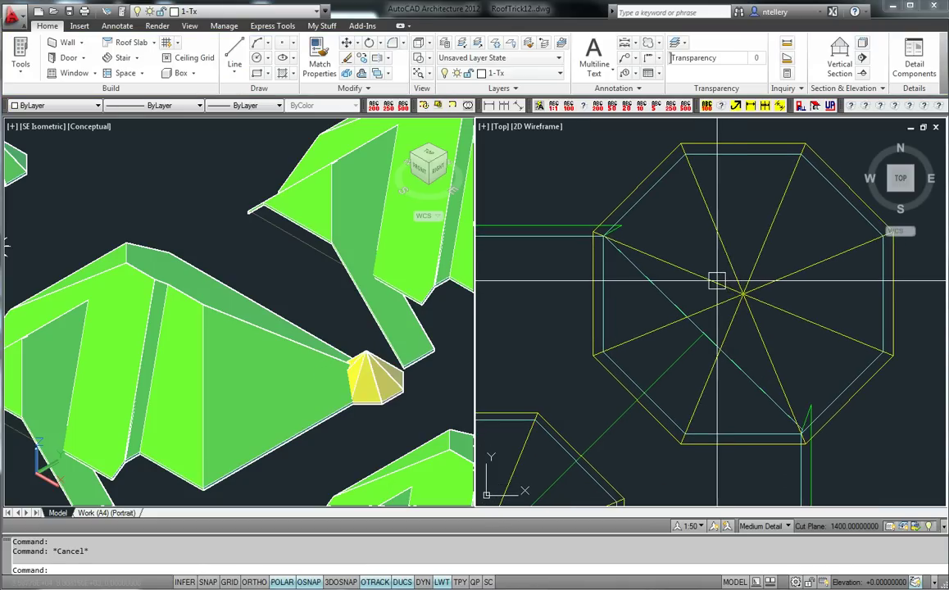
# - Inspect the overhang and eave drop of the main roof's edge beside the octagon in Roof Edges and Faces, without changing anything
pyautogui.scroll(5, 591, 225)
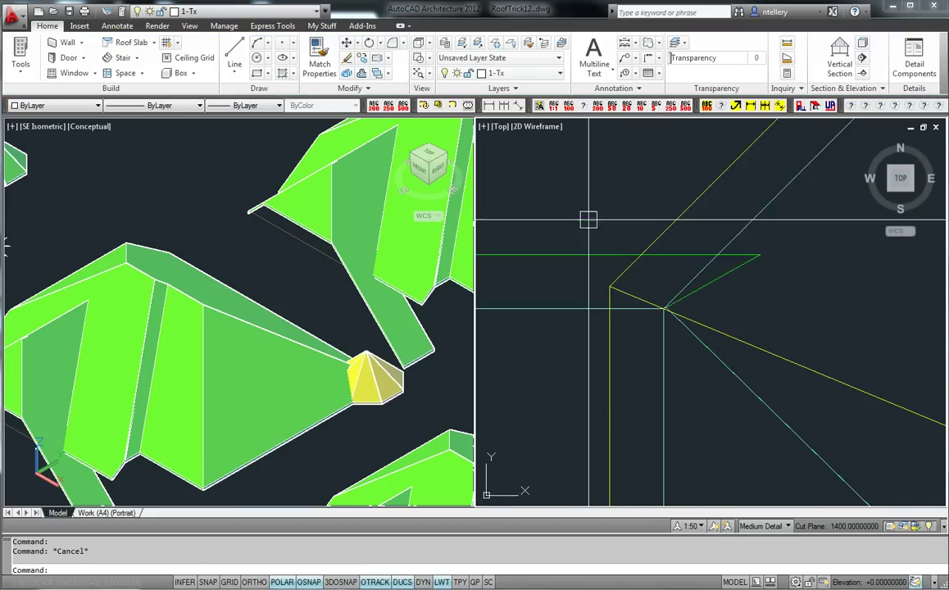
pyautogui.scroll(8, 343, 387)
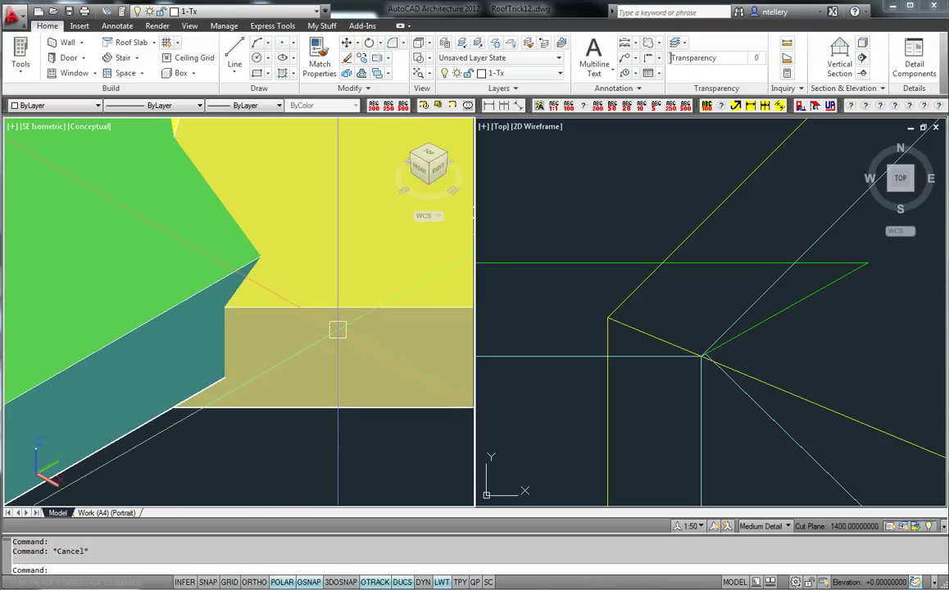
pyautogui.scroll(-2, 373, 362)
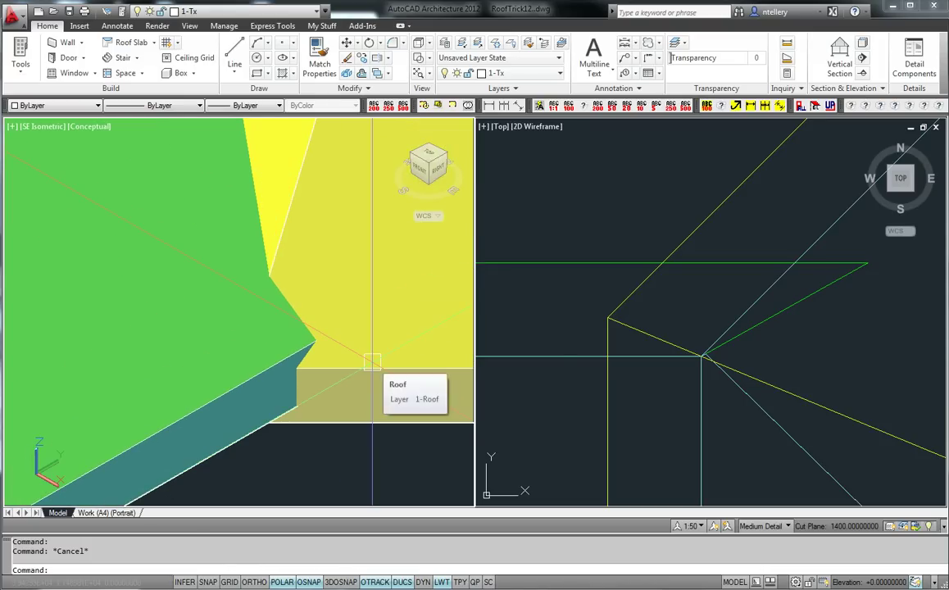
pyautogui.click(627, 324)
pyautogui.rightClick(631, 327)
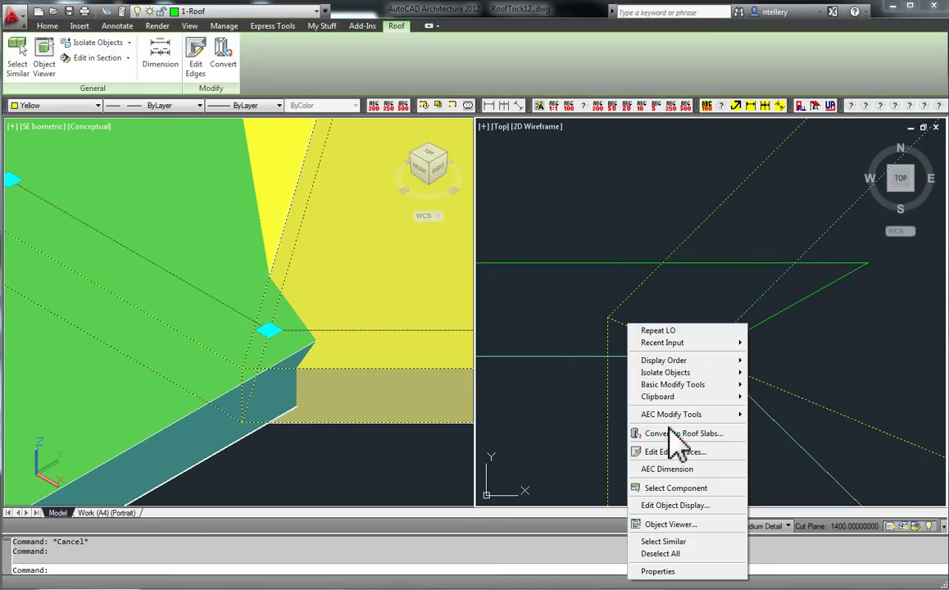
pyautogui.click(677, 452)
pyautogui.click(589, 262)
pyautogui.rightClick(589, 263)
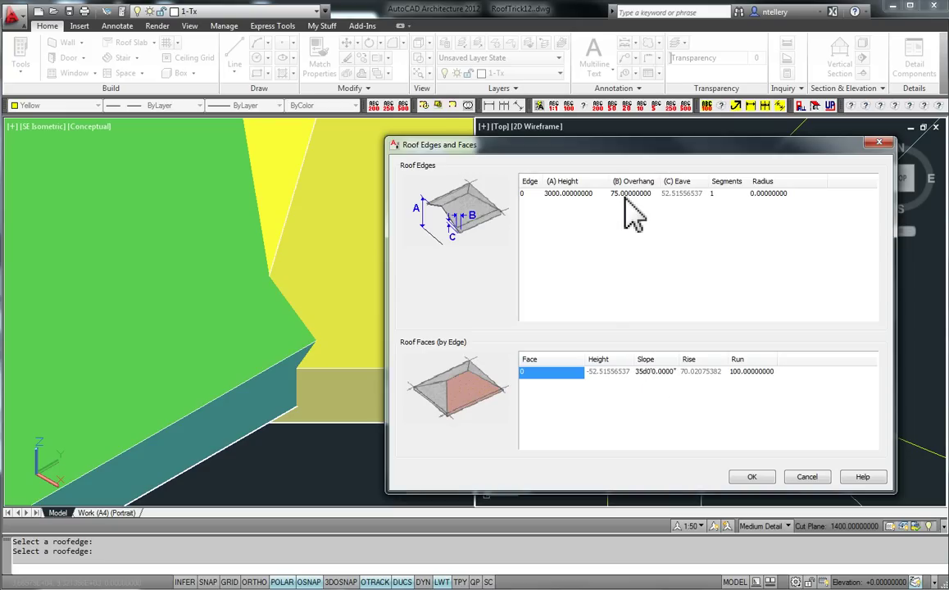
pyautogui.click(684, 193)
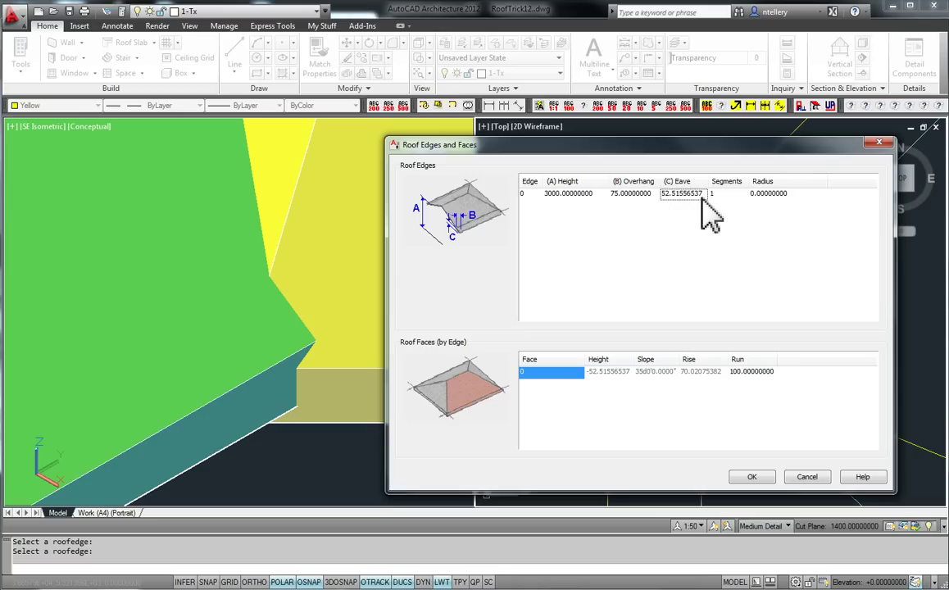
pyautogui.click(808, 478)
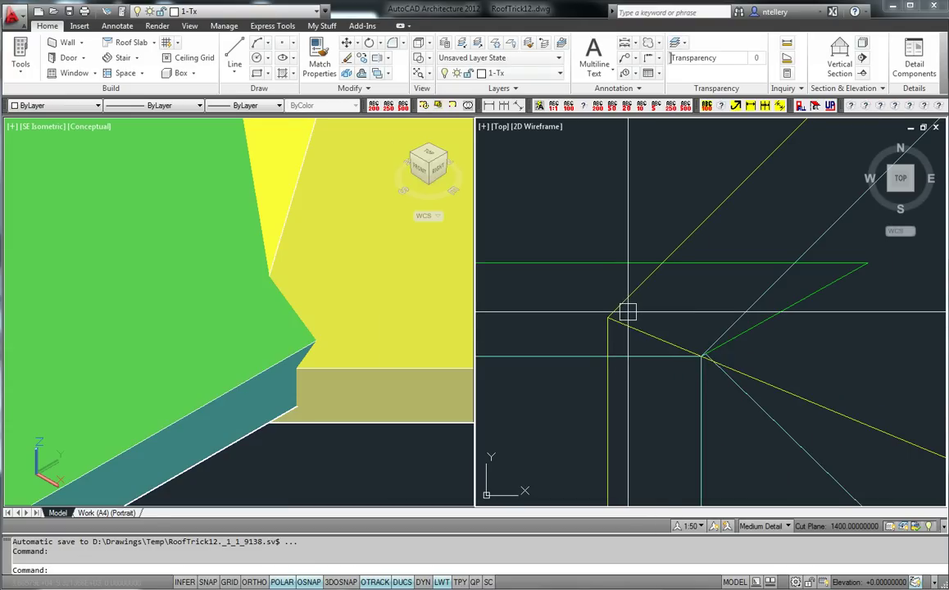
# - Show the whole corner octagon roof in the plan view
pyautogui.scroll(-3, 628, 312)
pyautogui.moveTo(681, 256); pyautogui.dragTo(607, 330, button='middle')
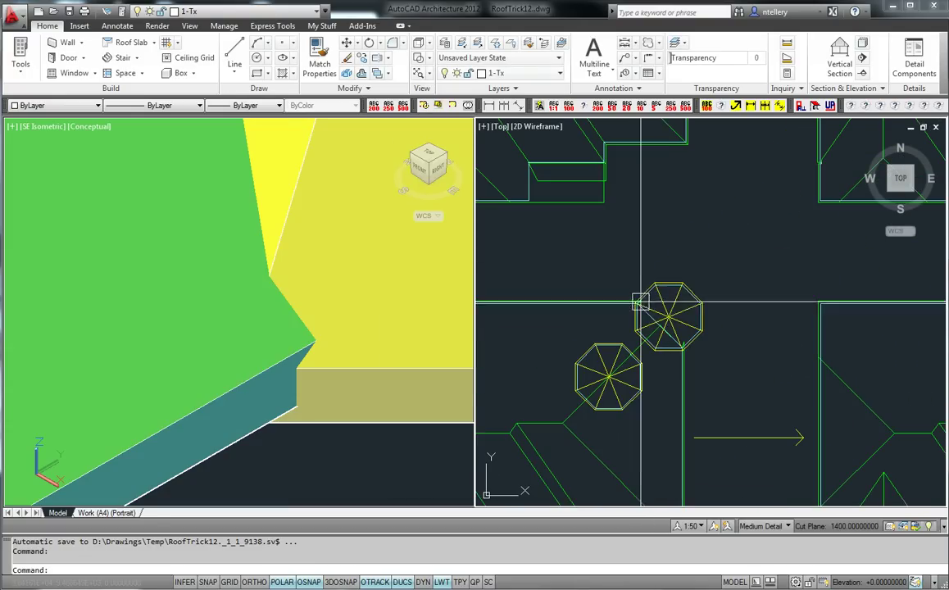
pyautogui.scroll(-5, 669, 314)
pyautogui.scroll(4, 683, 323)
pyautogui.scroll(5, 683, 322)
pyautogui.click(656, 265)
pyautogui.rightClick(648, 264)
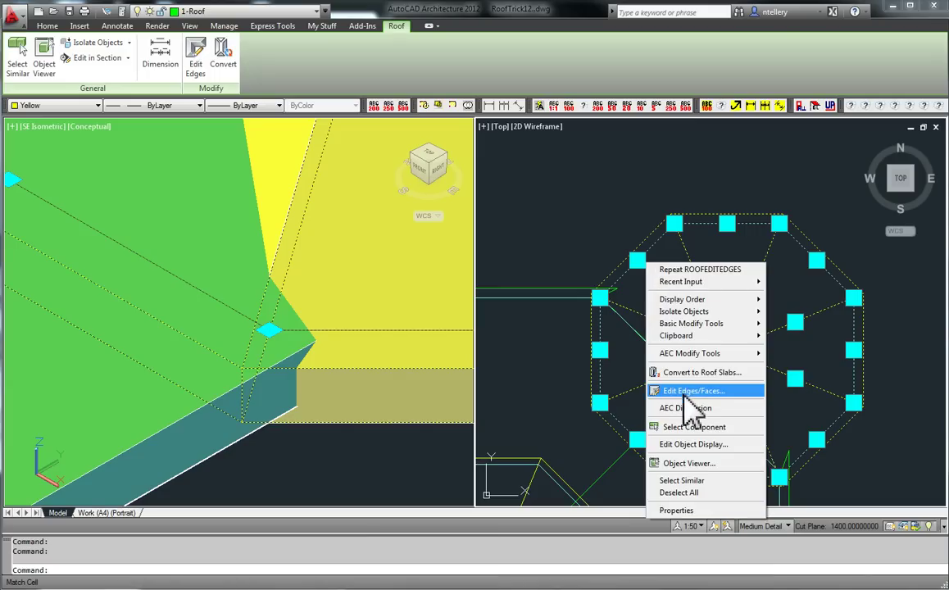
pyautogui.press('Escape')
pyautogui.press('Escape')
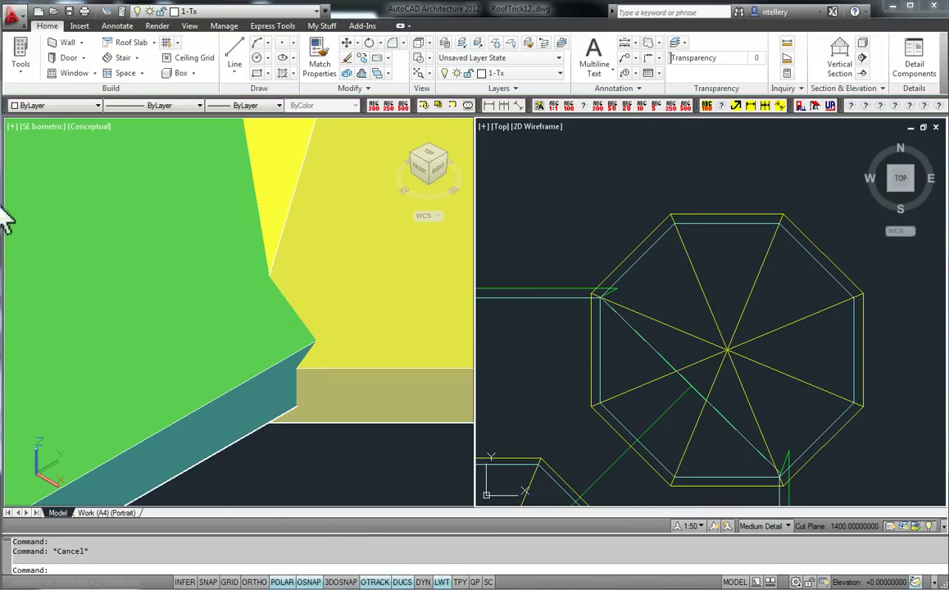
# - Inspect the overhang and eave values of all the corner octagon roof's edges in Roof Edges and Faces, without changing anything
pyautogui.hotkey('ctrl', '1')
pyautogui.click(607, 279)
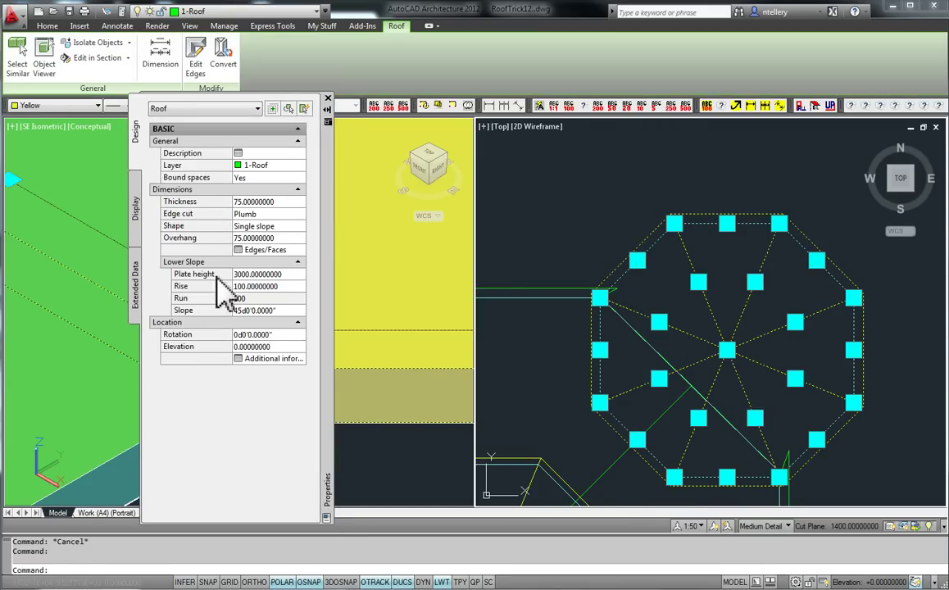
pyautogui.click(240, 250)
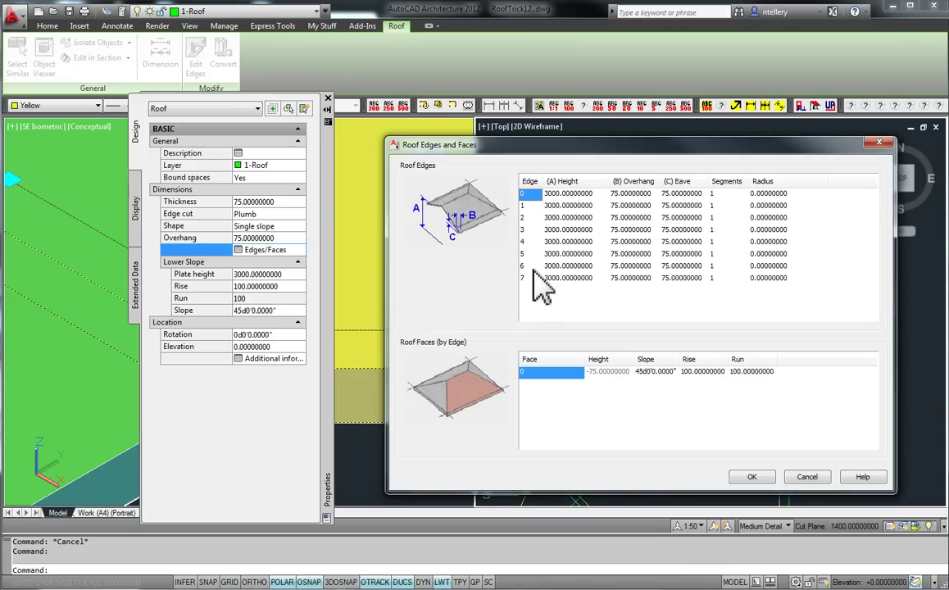
pyautogui.click(678, 194)
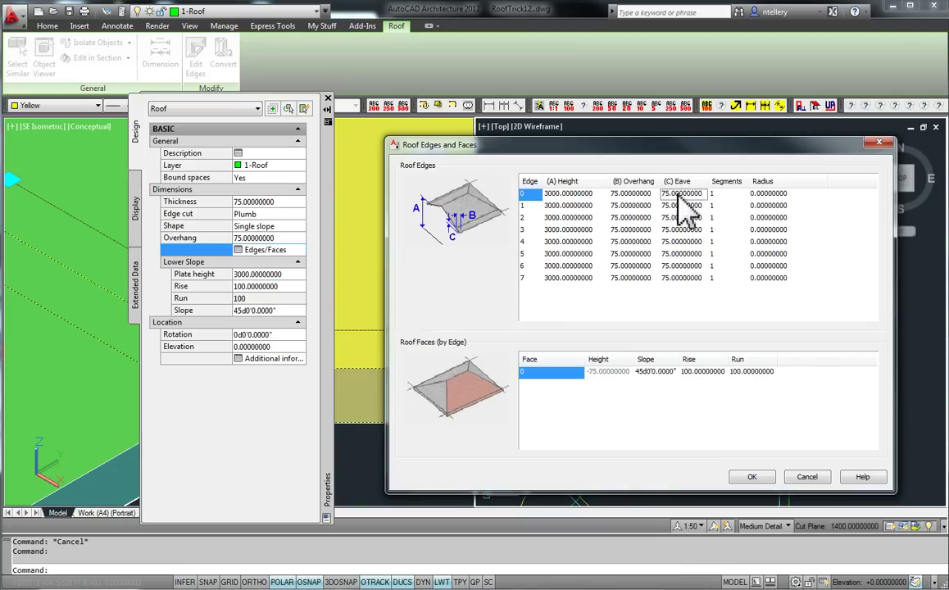
pyautogui.keyDown('shift'); pyautogui.click(531, 278); pyautogui.keyUp('shift')
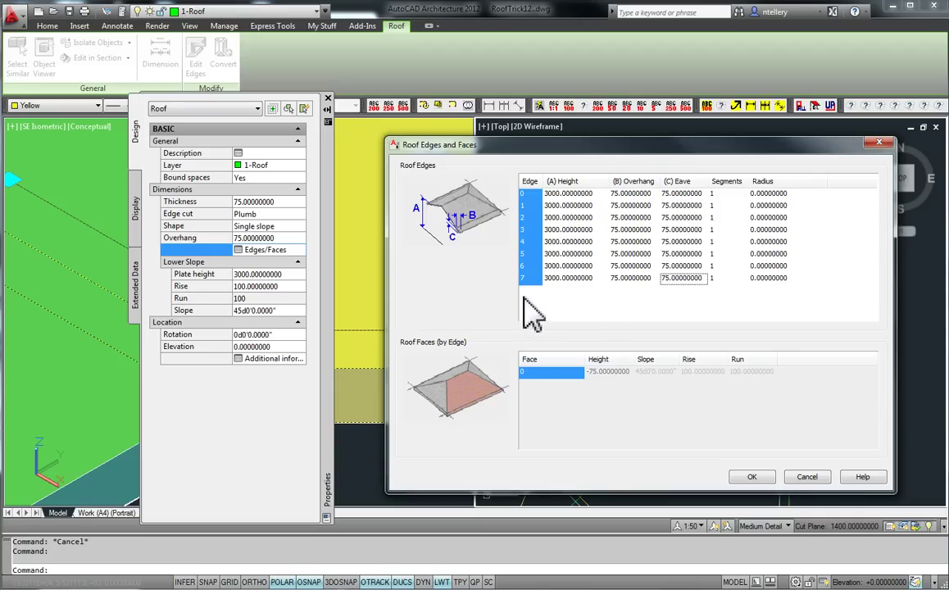
pyautogui.click(805, 477)
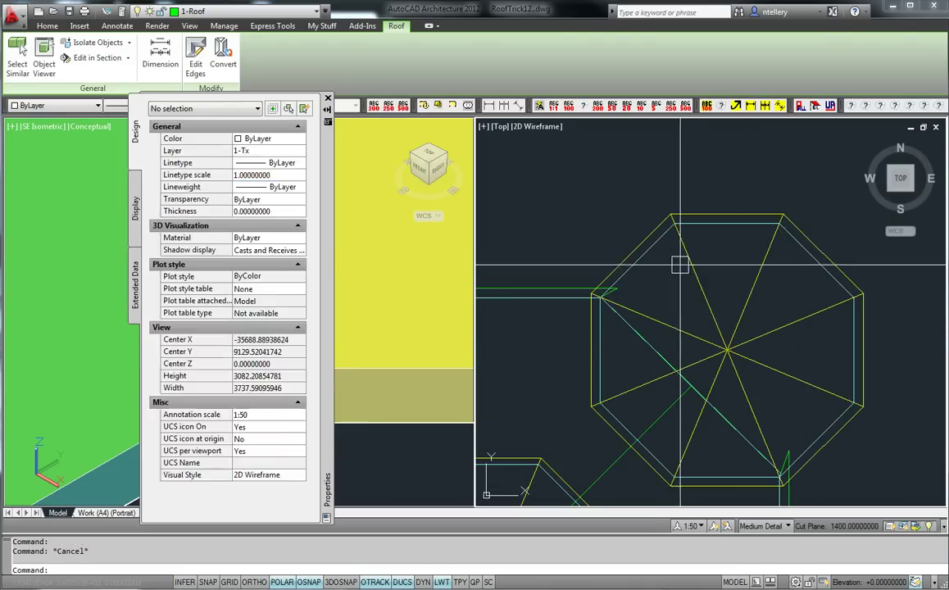
# - Edit all eight edges of the corner octagon roof together and set their eave drop to 52.51556537
pyautogui.rightClick(689, 266)
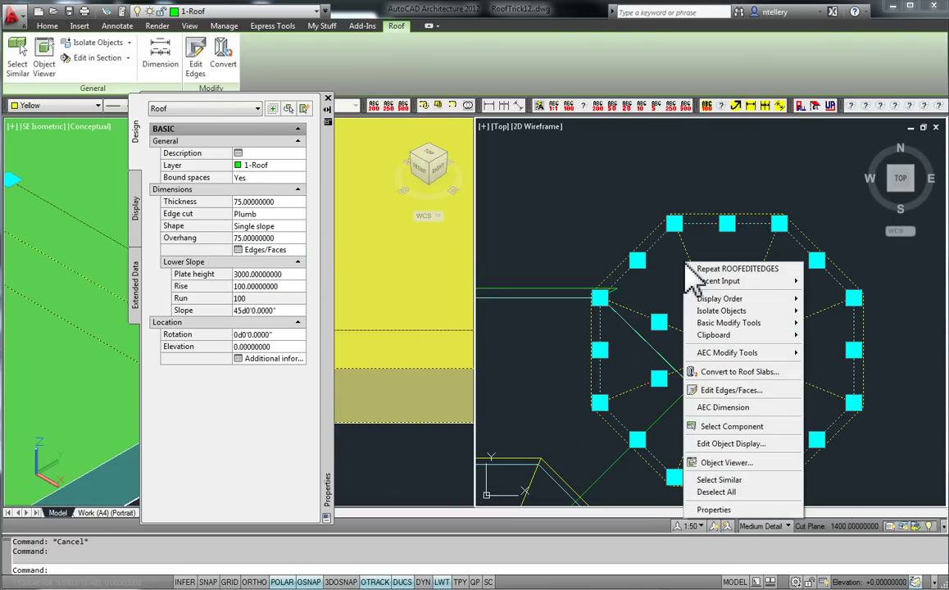
pyautogui.click(698, 390)
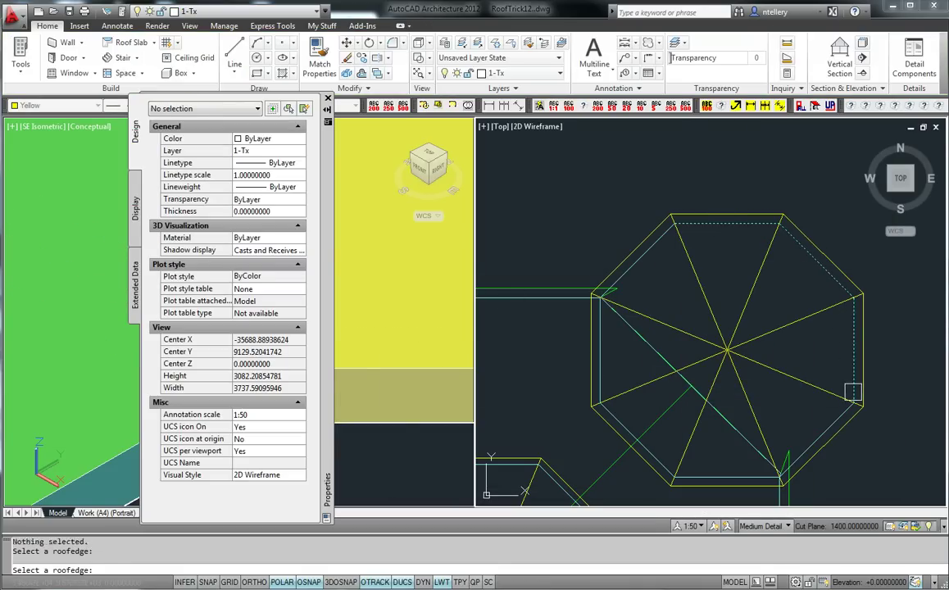
pyautogui.click(818, 437)
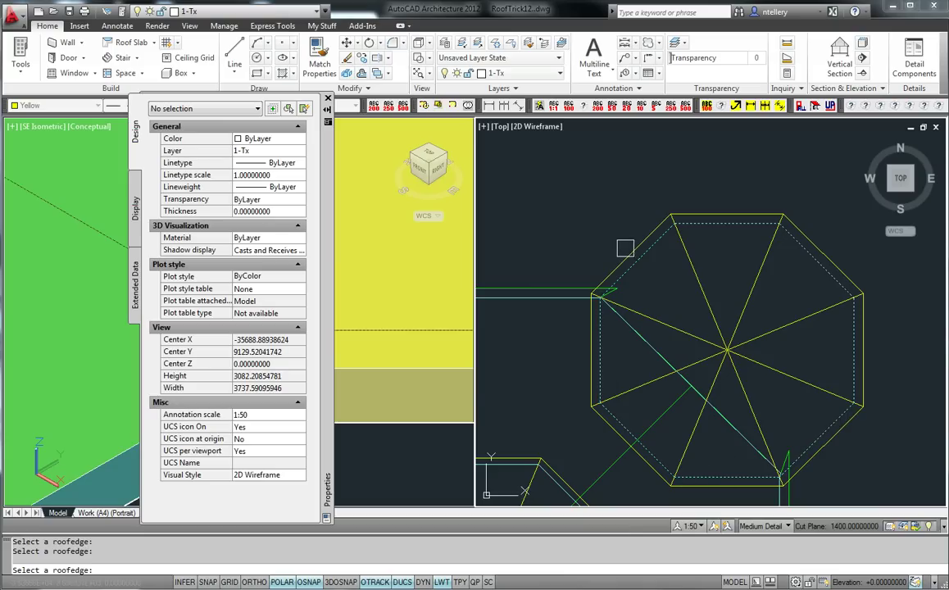
pyautogui.press('Return')
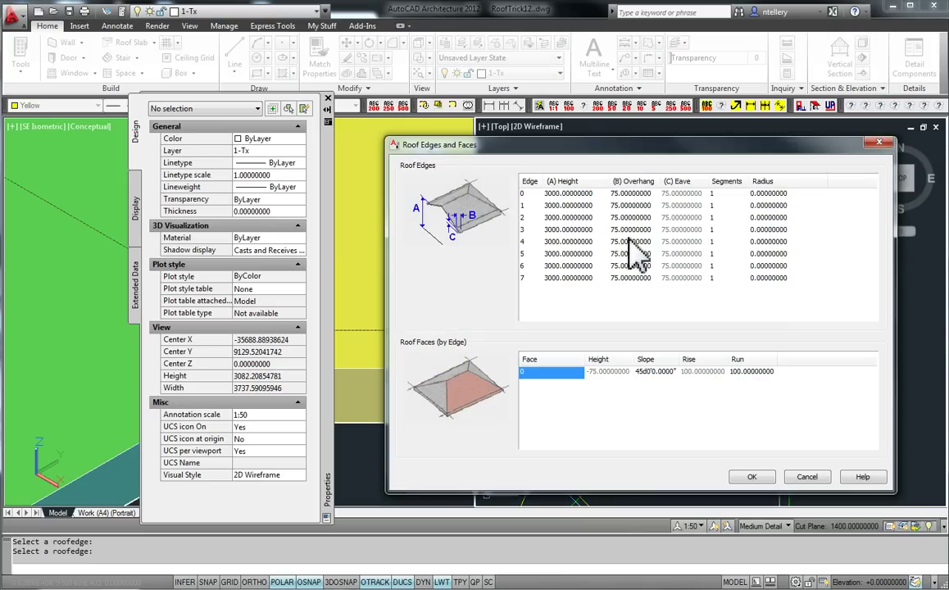
pyautogui.click(682, 182)
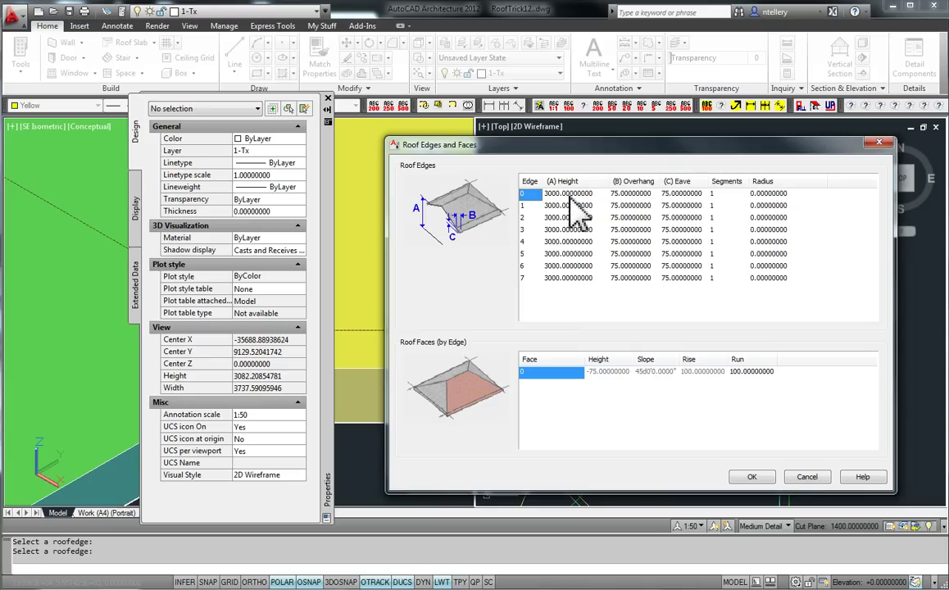
pyautogui.keyDown('shift'); pyautogui.click(532, 278); pyautogui.keyUp('shift')
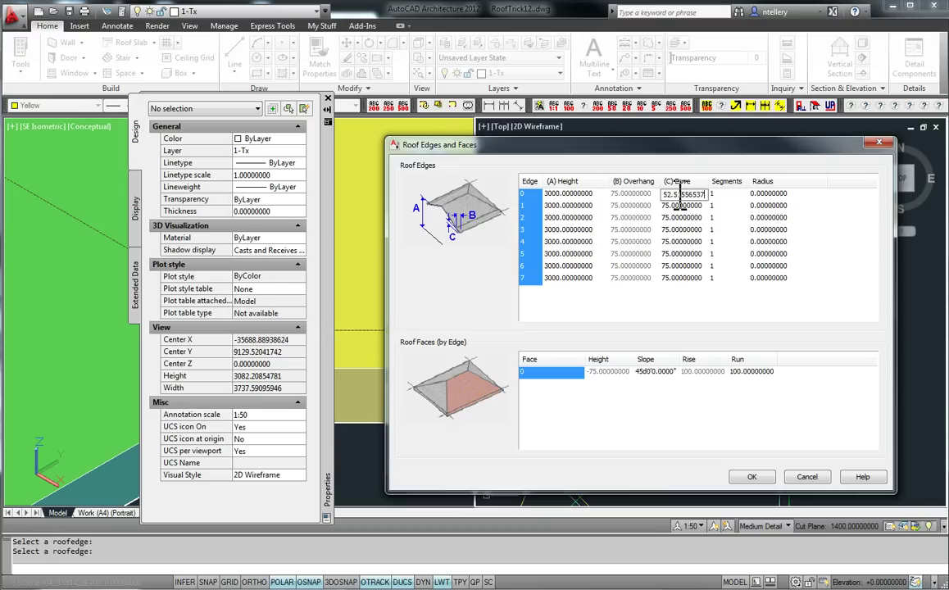
pyautogui.press('Return')
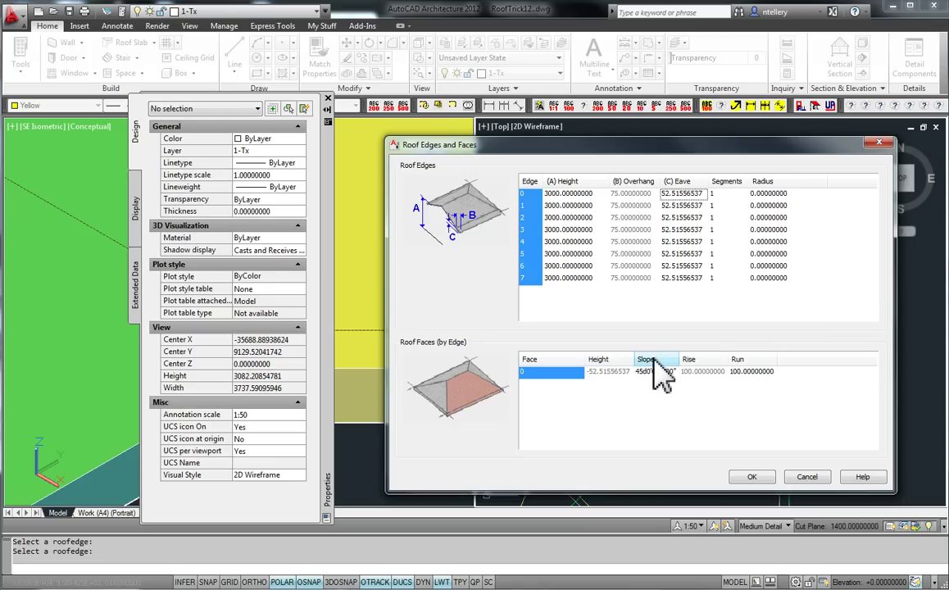
pyautogui.click(759, 480)
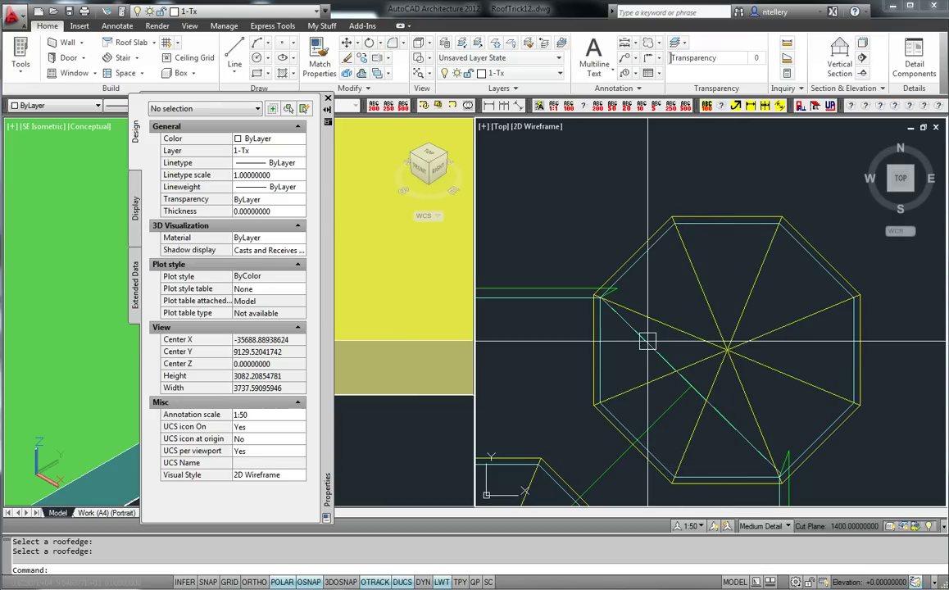
# - Examine the junction of the octagon's and main roof's eaves in the plan and isometric views
pyautogui.moveTo(574, 295); pyautogui.dragTo(635, 318, button='middle')
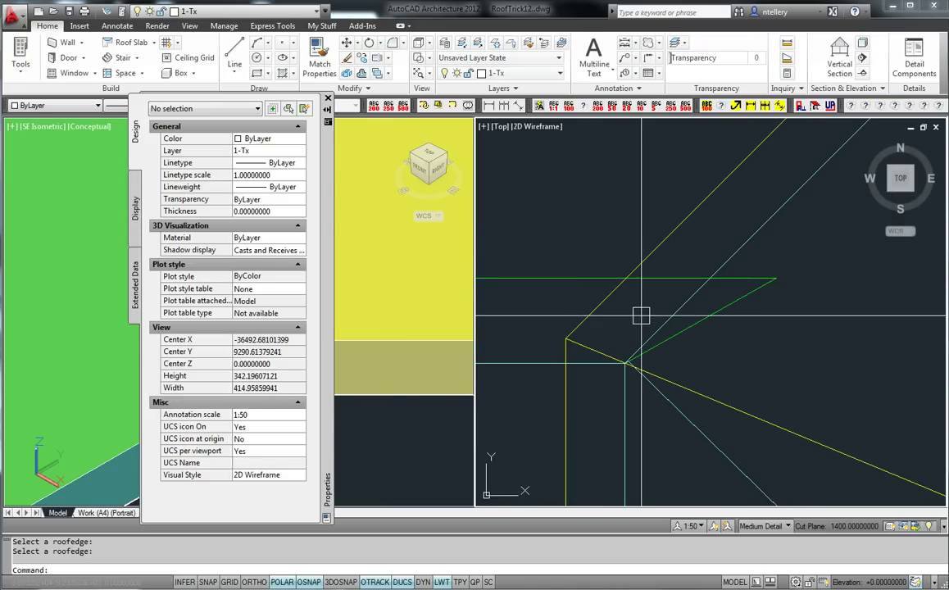
pyautogui.click(341, 339)
pyautogui.moveTo(328, 322); pyautogui.dragTo(2, 328)
pyautogui.scroll(-3, 351, 371)
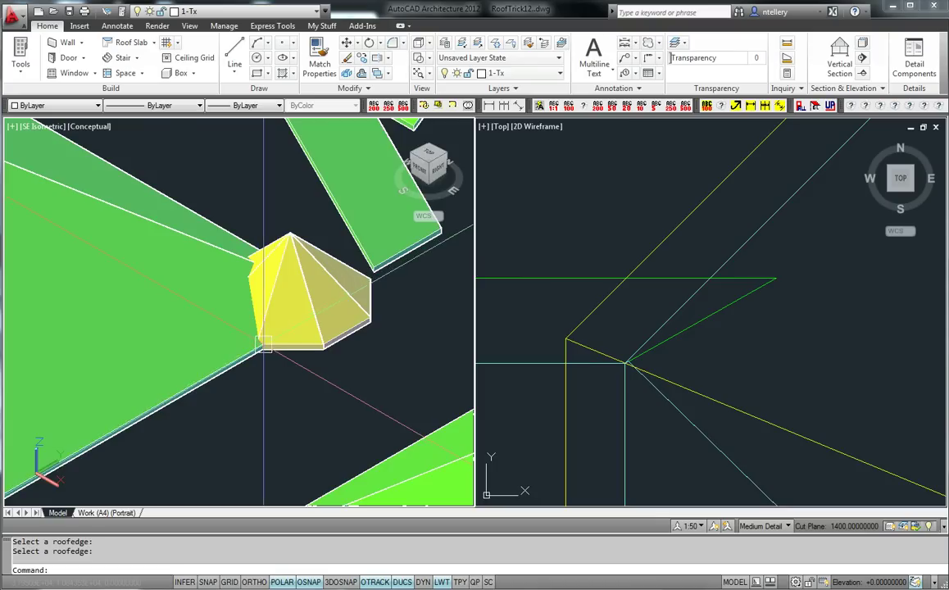
pyautogui.scroll(4, 238, 350)
pyautogui.click(577, 354)
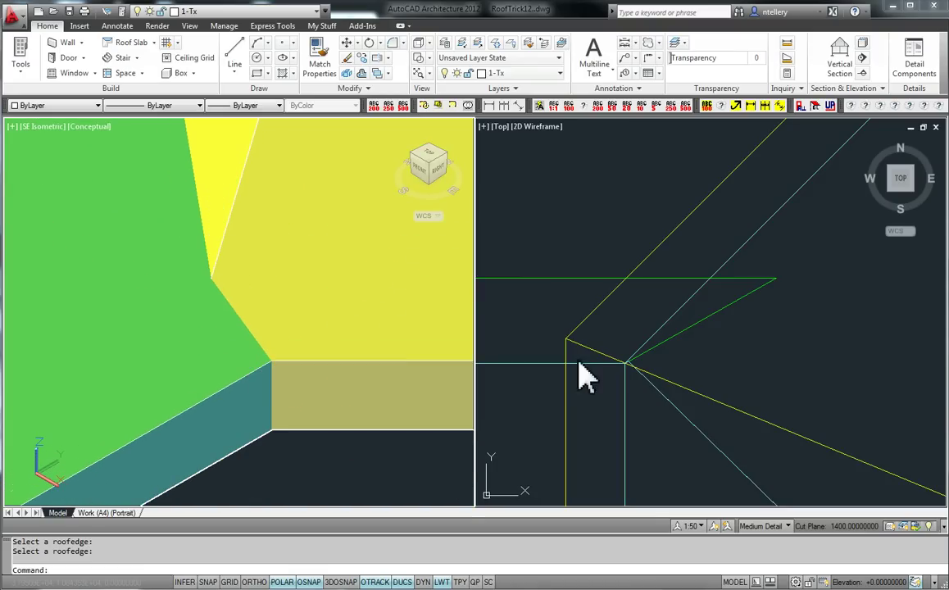
# - Inspect the overhang and eave of the octagon edge beside the main roof in Roof Edges and Faces, without changing them
pyautogui.click(740, 259)
pyautogui.rightClick(742, 261)
pyautogui.click(787, 386)
pyautogui.click(739, 257)
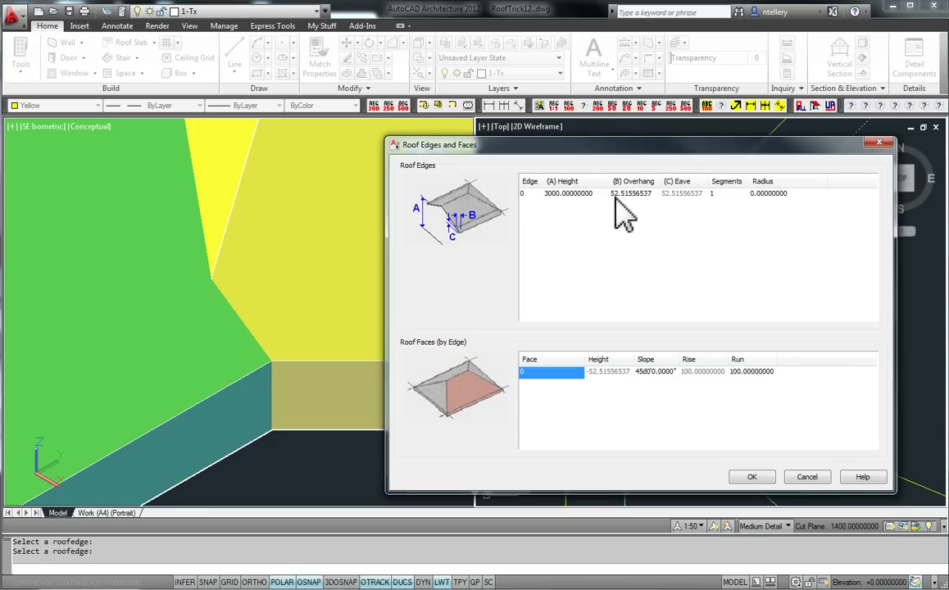
pyautogui.click(807, 476)
# - Examine the corner octagon in plan, select it together with the green main roof, and clear the selection
pyautogui.scroll(-3, 660, 345)
pyautogui.moveTo(661, 345); pyautogui.dragTo(610, 285, button='middle')
pyautogui.scroll(-3, 608, 284)
pyautogui.scroll(3, 601, 265)
pyautogui.scroll(1, 599, 268)
pyautogui.scroll(-2, 596, 264)
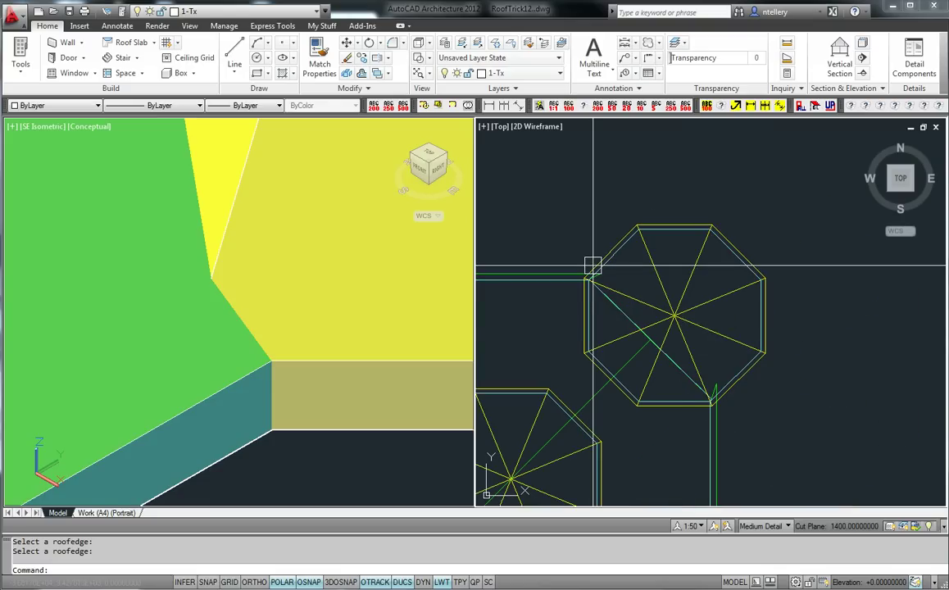
pyautogui.scroll(1, 681, 335)
pyautogui.scroll(-3, 642, 312)
pyautogui.scroll(2, 572, 328)
pyautogui.moveTo(573, 328); pyautogui.dragTo(686, 329, button='middle')
pyautogui.scroll(3, 643, 331)
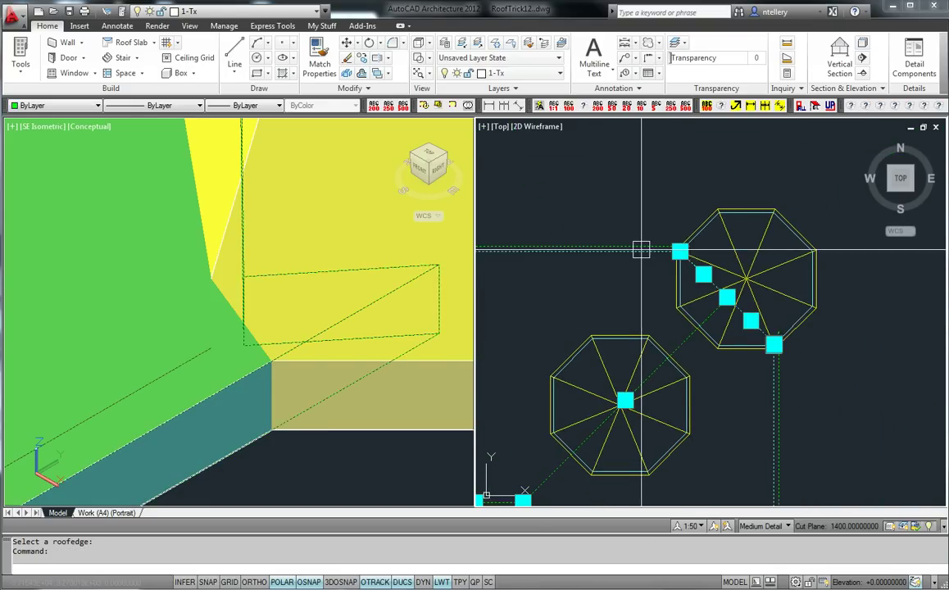
pyautogui.click(649, 258)
pyautogui.click(755, 266)
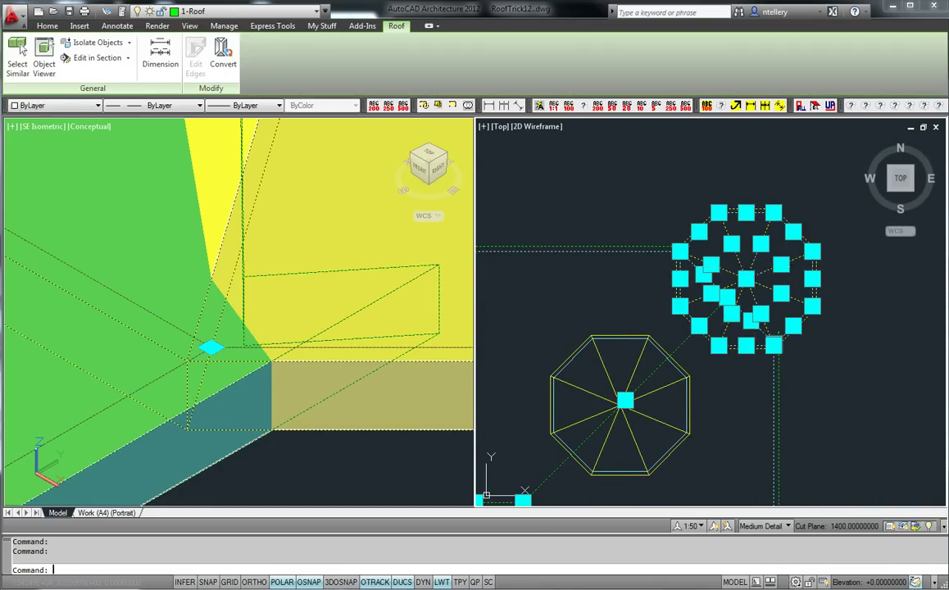
pyautogui.press('Escape')
pyautogui.moveTo(754, 276); pyautogui.dragTo(746, 290, button='middle')
pyautogui.scroll(3, 736, 292)
pyautogui.scroll(-1, 697, 295)
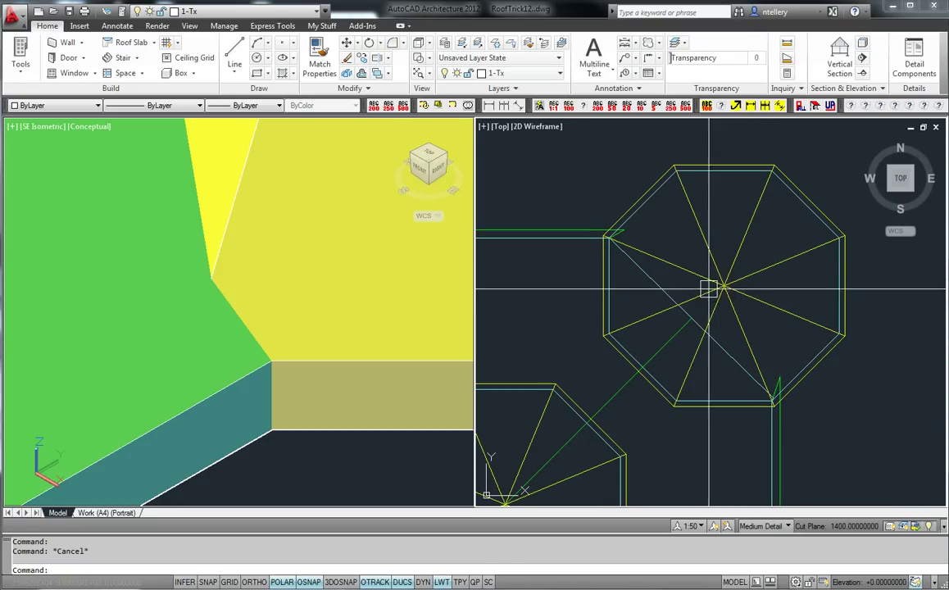
pyautogui.scroll(-2, 738, 328)
pyautogui.click(771, 371)
pyautogui.click(652, 256)
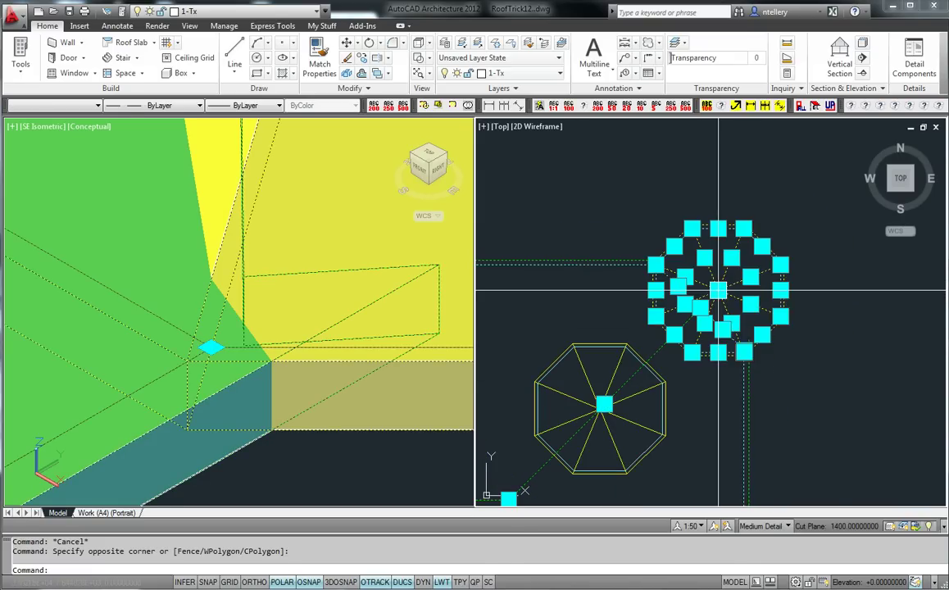
pyautogui.rightClick(721, 289)
pyautogui.click(766, 474)
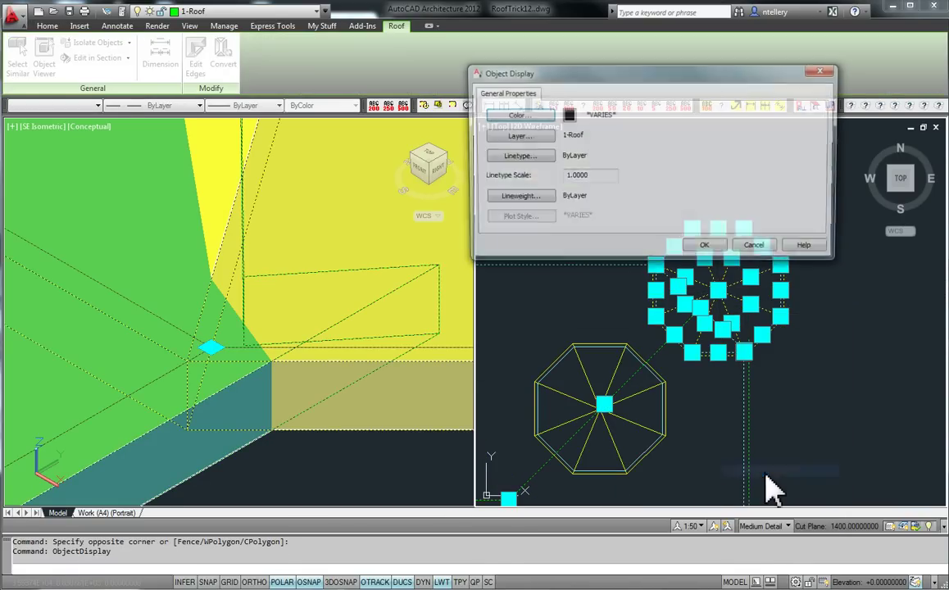
pyautogui.press('Escape')
pyautogui.press('Escape')
# - Show the example with the magenta joint line in plan, and select its octagon roof and main roof in turn
pyautogui.scroll(-3, 637, 366)
pyautogui.moveTo(767, 379); pyautogui.dragTo(635, 364, button='middle')
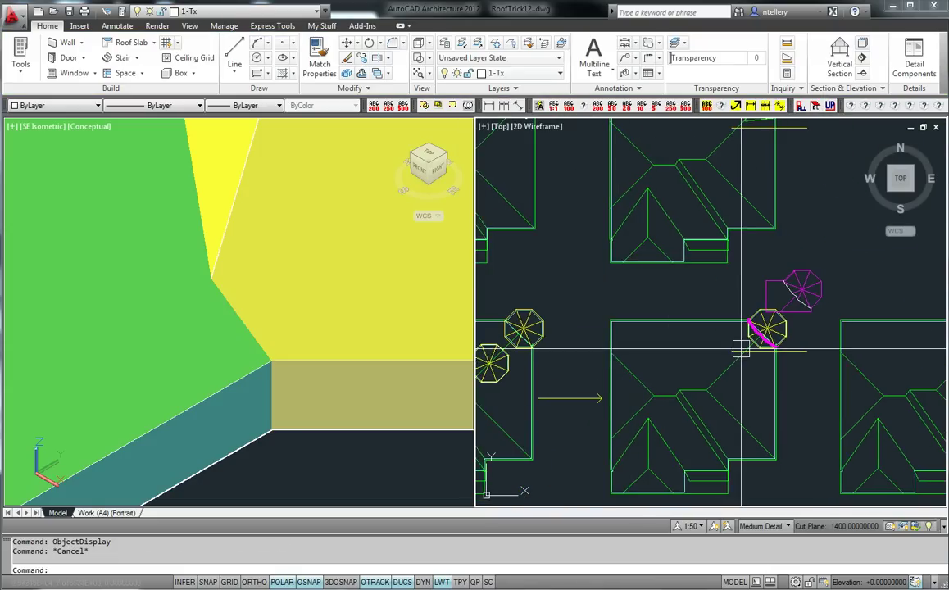
pyautogui.scroll(3, 749, 348)
pyautogui.scroll(3, 807, 336)
pyautogui.moveTo(807, 335); pyautogui.dragTo(723, 375, button='middle')
pyautogui.scroll(3, 687, 356)
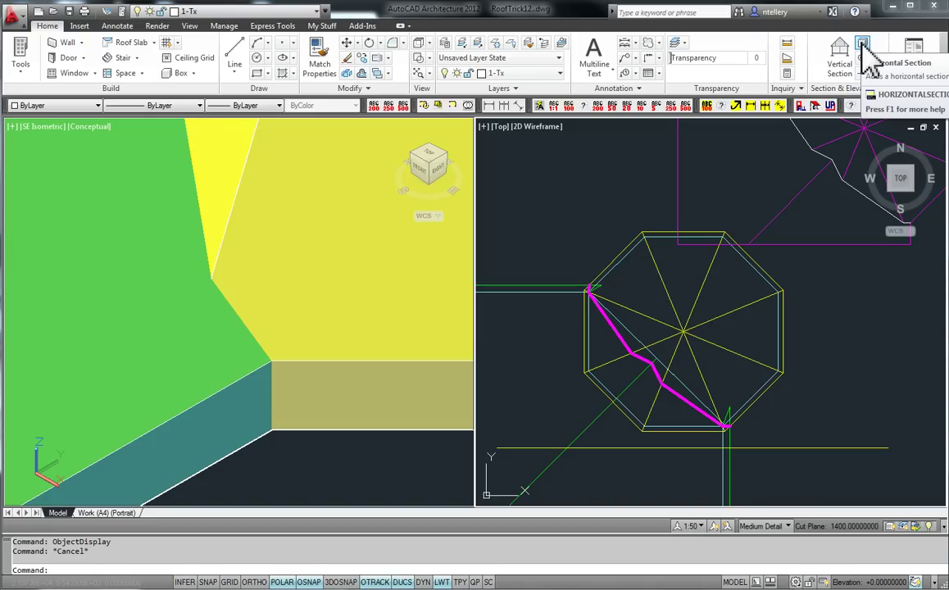
pyautogui.click(723, 317)
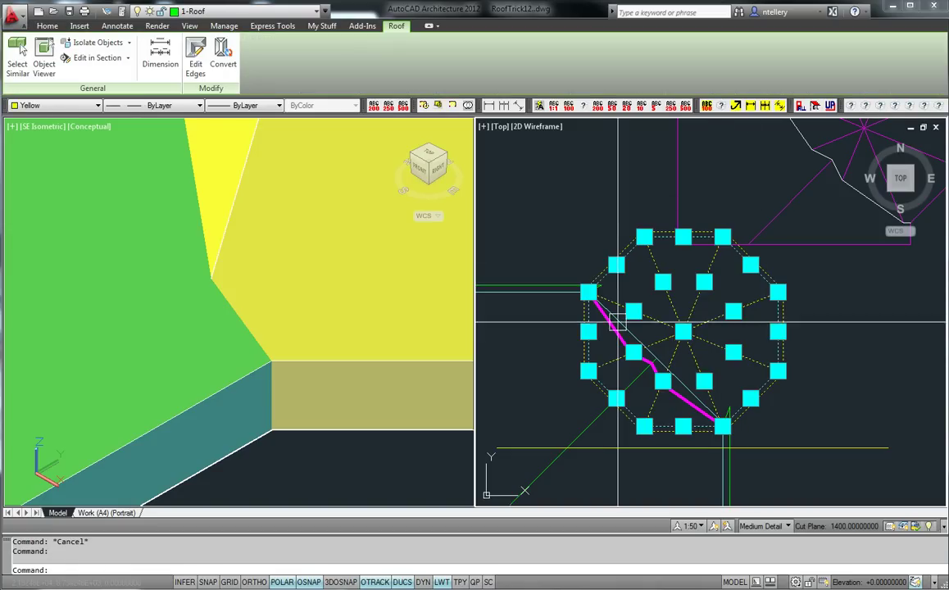
pyautogui.press('Escape')
pyautogui.click(537, 284)
pyautogui.click(599, 291)
pyautogui.press('Escape')
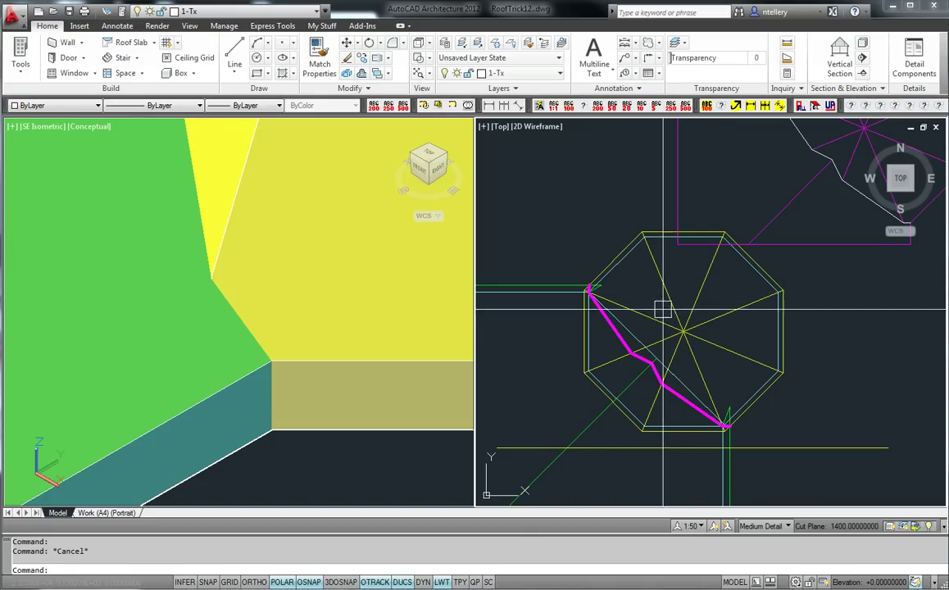
# - Show the Design section tools, and select the yellow section line to examine its box around the octagon in the isometric view
pyautogui.hotkey('ctrl', '3')
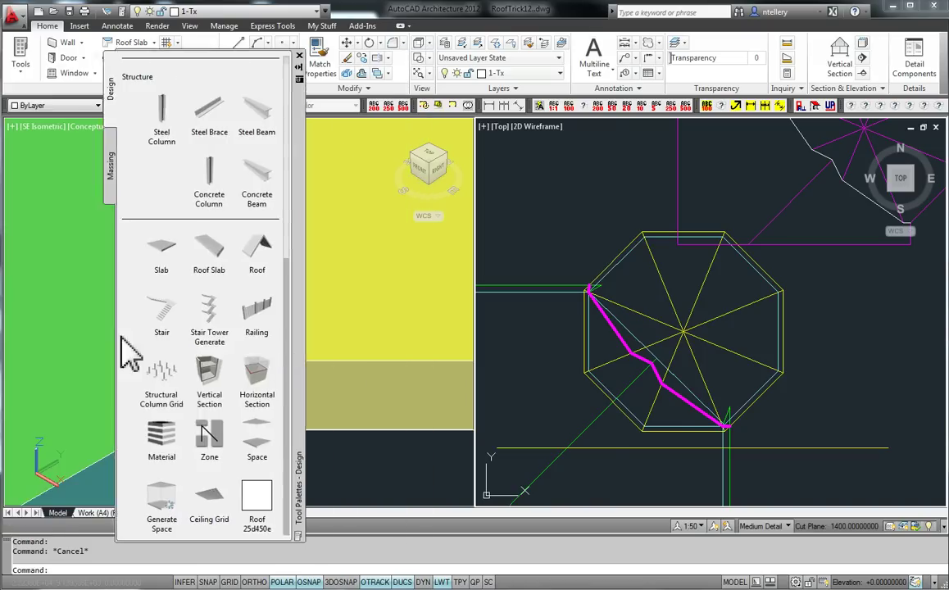
pyautogui.click(837, 449)
pyautogui.scroll(-3, 796, 406)
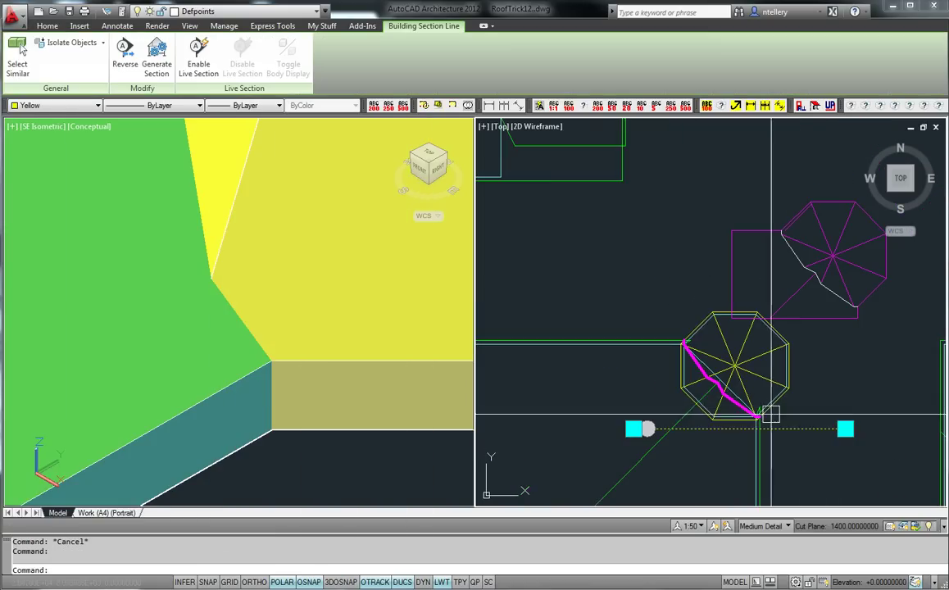
pyautogui.click(238, 332)
pyautogui.scroll(-12, 238, 335)
pyautogui.scroll(8, 349, 368)
pyautogui.moveTo(387, 365); pyautogui.dragTo(322, 369, button='middle')
pyautogui.scroll(3, 304, 369)
pyautogui.press('Escape')
pyautogui.click(274, 429)
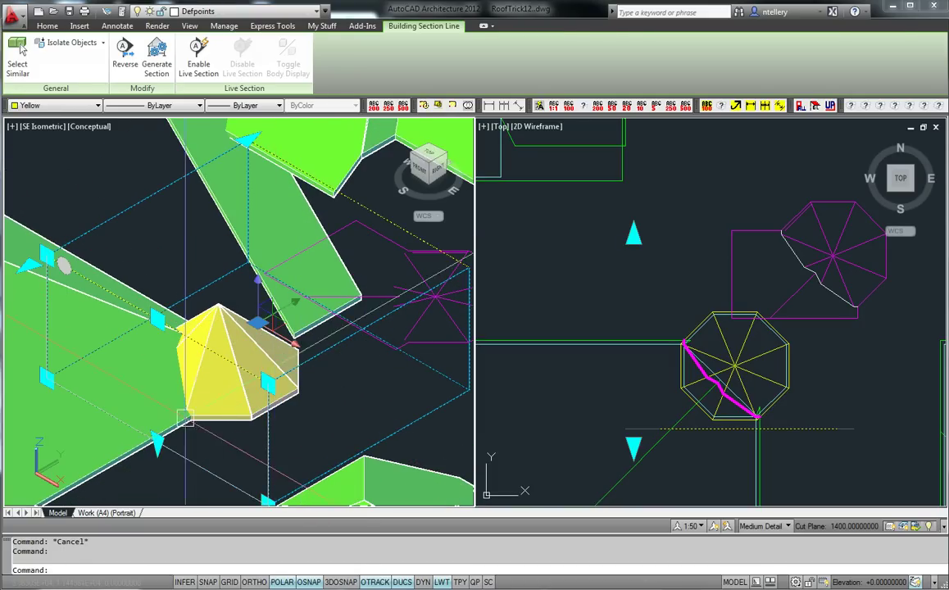
# - View the octagon roof, main roof and section line together in the Object Viewer, orbit them, and close the viewer
pyautogui.click(206, 442)
pyautogui.click(164, 401)
pyautogui.rightClick(177, 396)
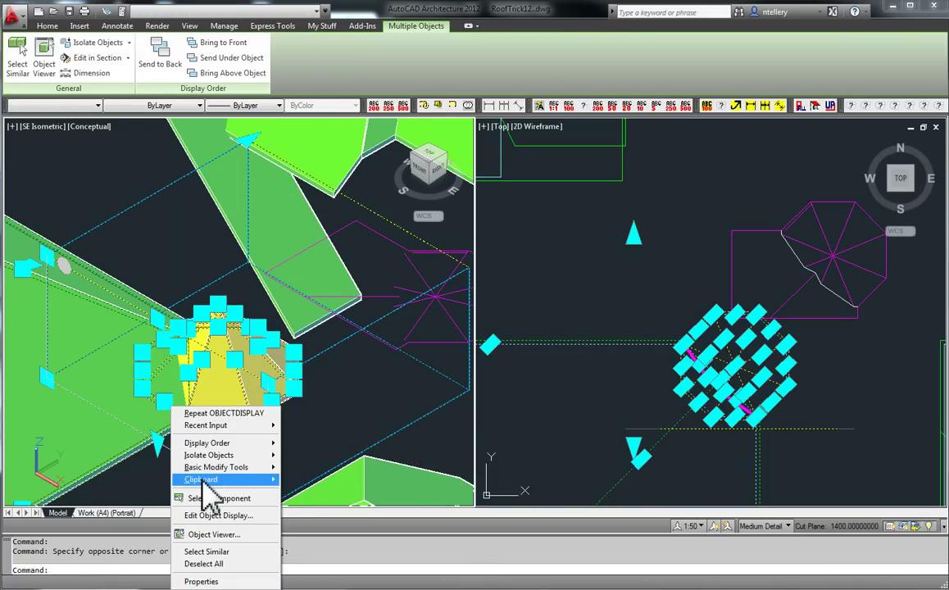
pyautogui.click(230, 534)
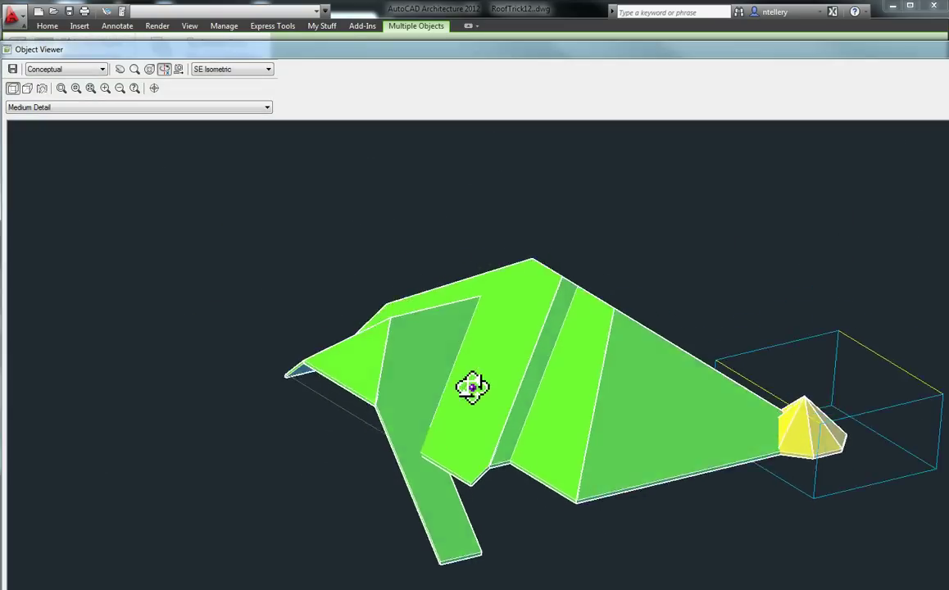
pyautogui.moveTo(451, 366); pyautogui.dragTo(734, 395)
pyautogui.press('Escape')
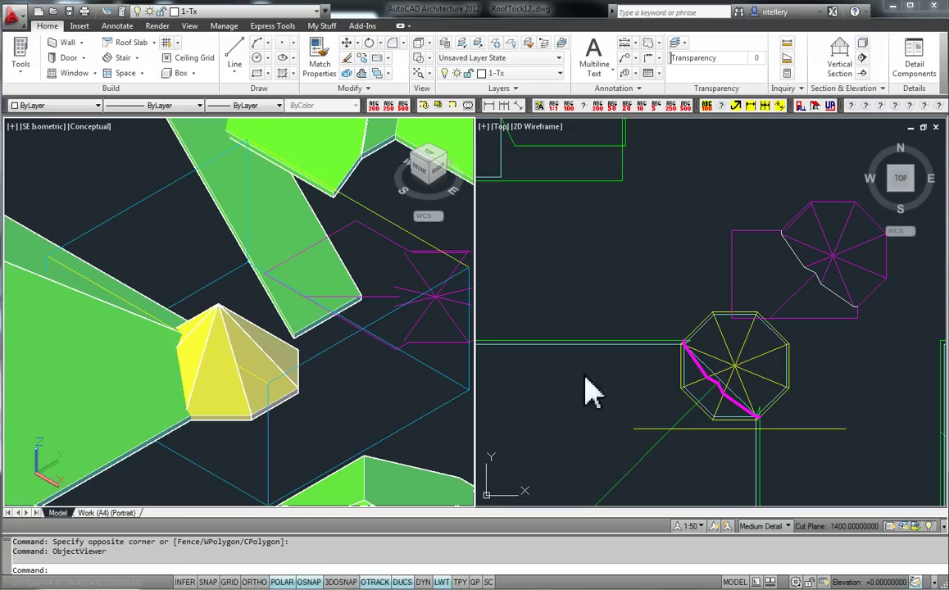
# - Move the white joint polyline off the magenta 2D section into the clear space below it in plan
pyautogui.moveTo(807, 307); pyautogui.dragTo(714, 314, button='middle')
pyautogui.click(714, 324)
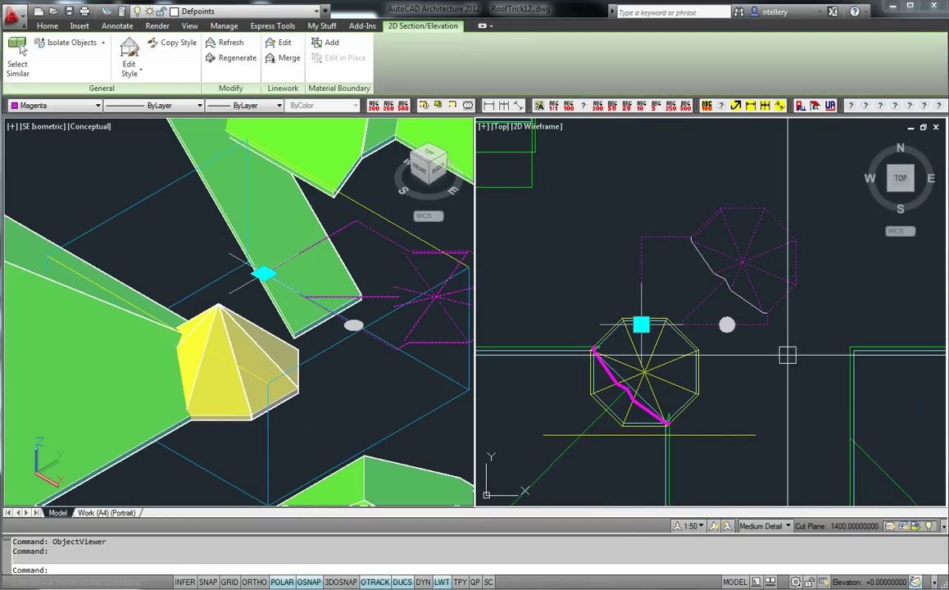
pyautogui.press('Escape')
pyautogui.write('m')
pyautogui.press('Return')
pyautogui.click(743, 302)
pyautogui.press('Return')
pyautogui.click(746, 349)
pyautogui.click(753, 433)
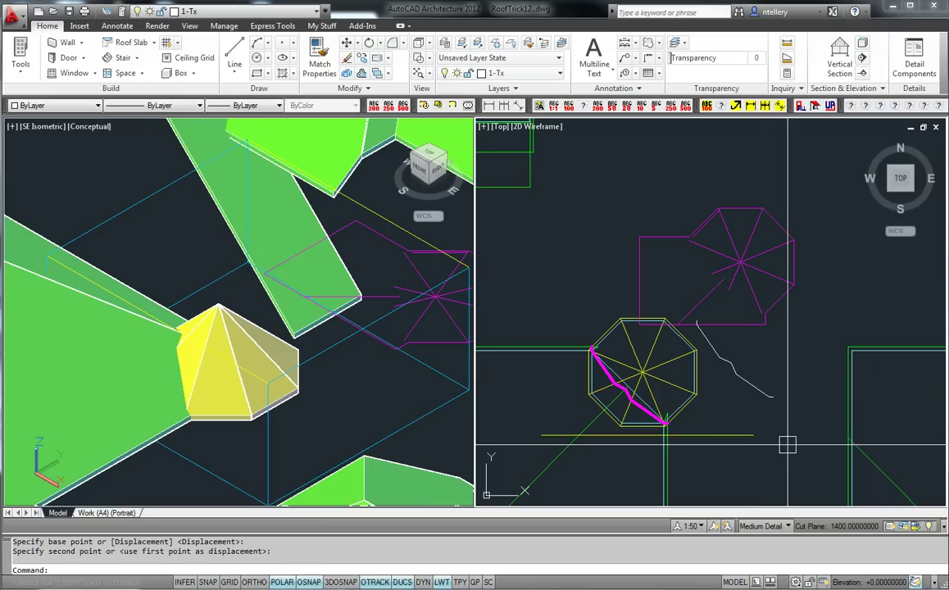
pyautogui.scroll(5, 753, 246)
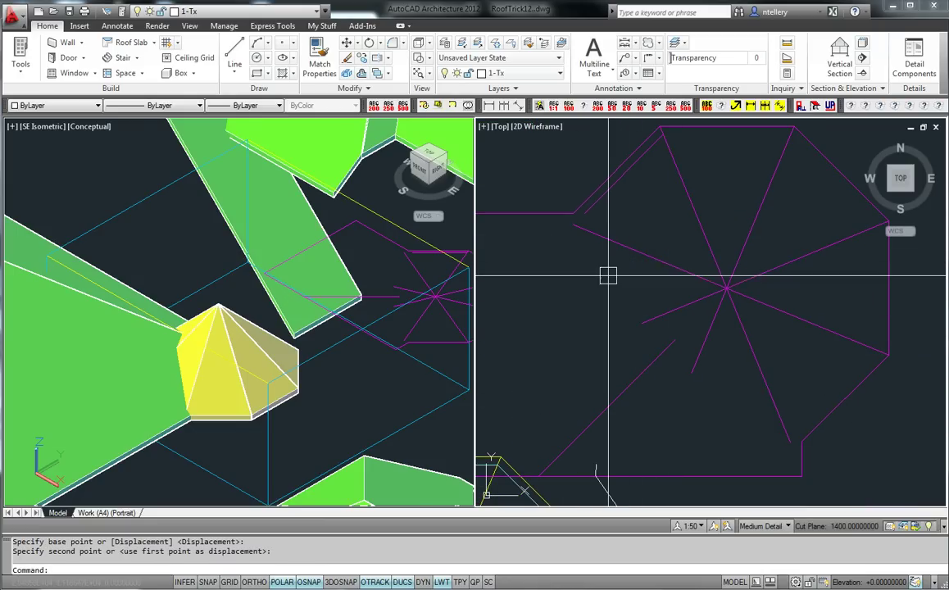
pyautogui.scroll(-5, 608, 276)
pyautogui.scroll(5, 635, 191)
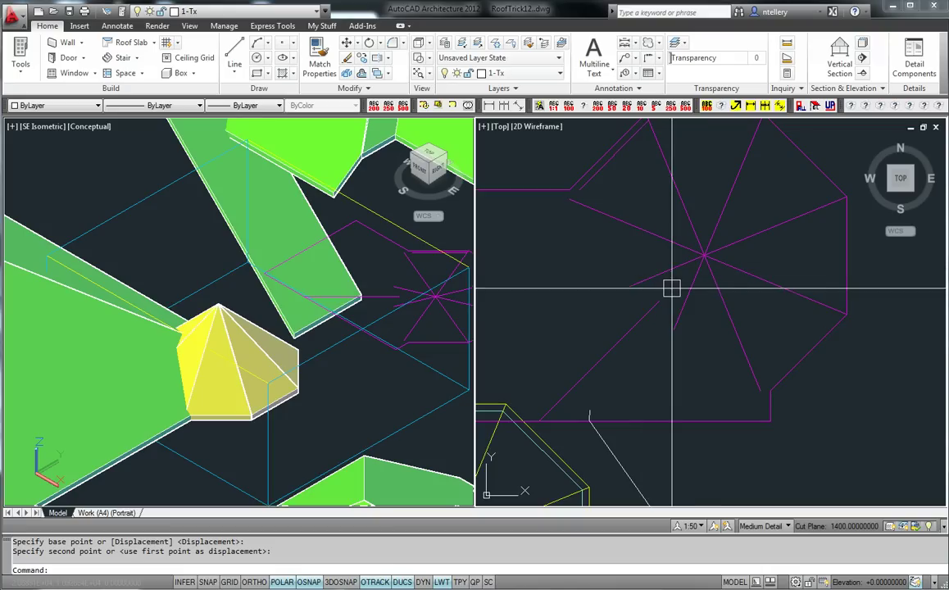
pyautogui.write('m')
pyautogui.press('Return')
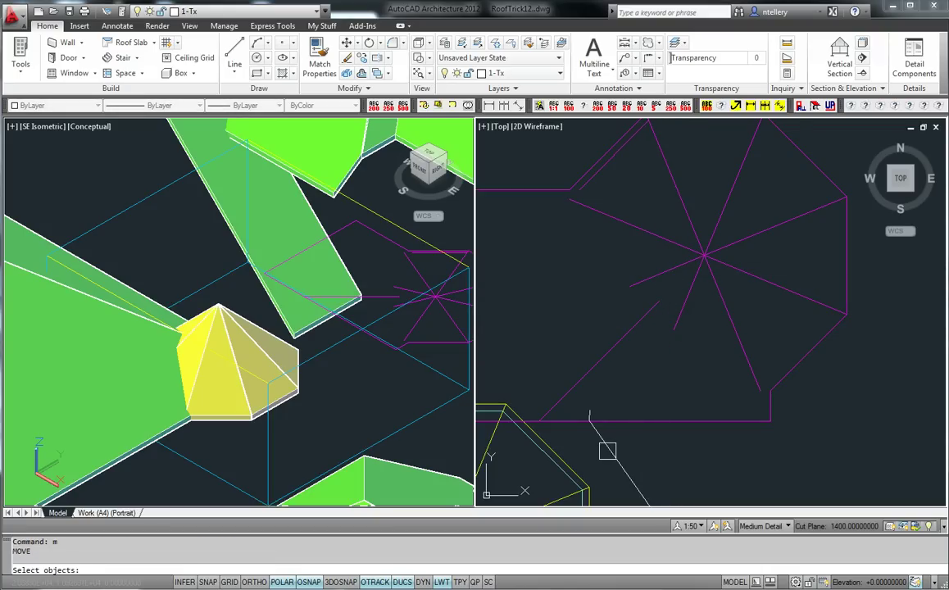
pyautogui.click(608, 451)
pyautogui.press('Return')
pyautogui.press('Escape')
pyautogui.press('Escape')
# - Trace the joint on the magenta 2D section with a polyline from one eave corner through the hip line ends to the opposite eave corner
pyautogui.write('pl')
pyautogui.press('Return')
pyautogui.scroll(4, 565, 197)
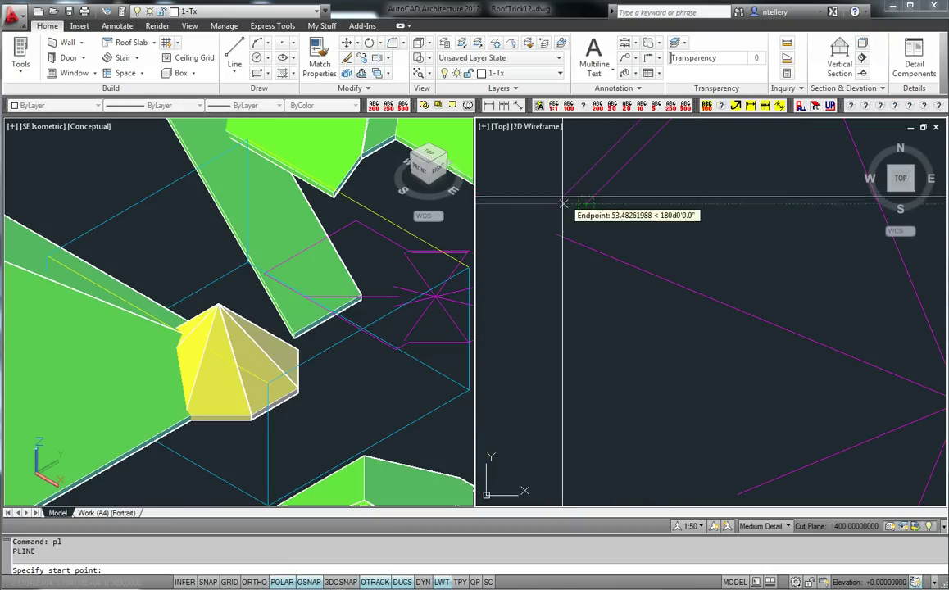
pyautogui.click(556, 204)
pyautogui.click(550, 223)
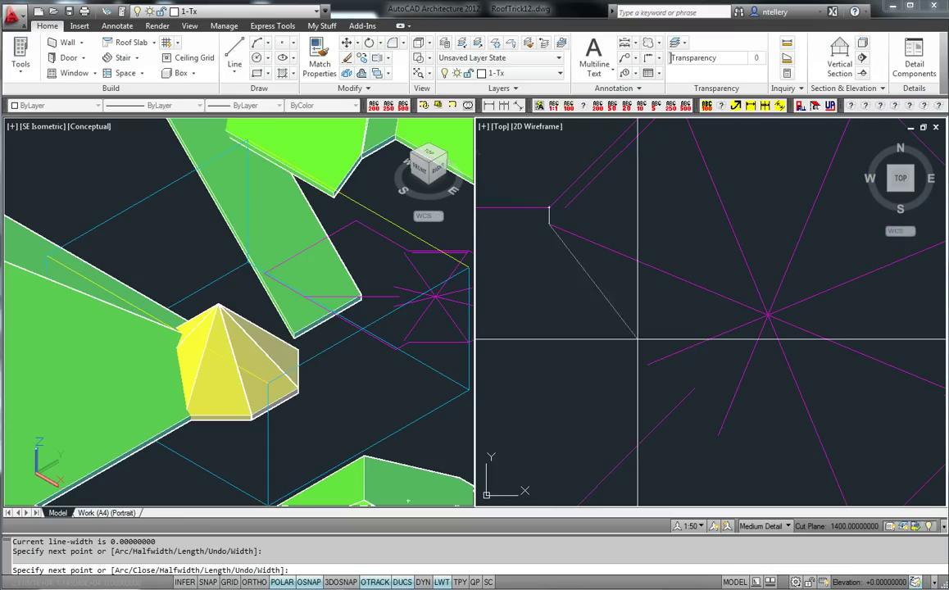
pyautogui.click(648, 364)
pyautogui.click(696, 388)
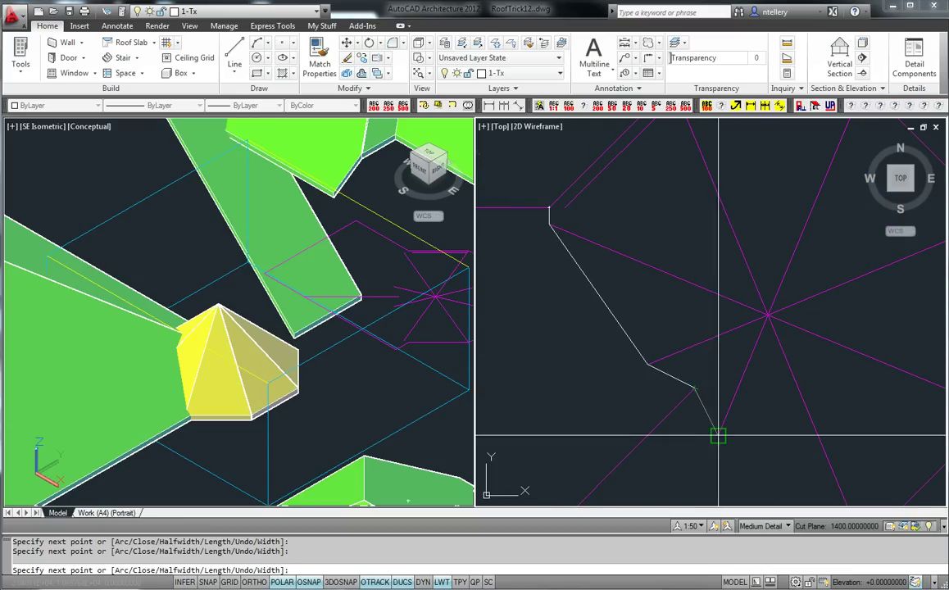
pyautogui.click(718, 436)
pyautogui.moveTo(718, 436); pyautogui.dragTo(614, 271, button='middle')
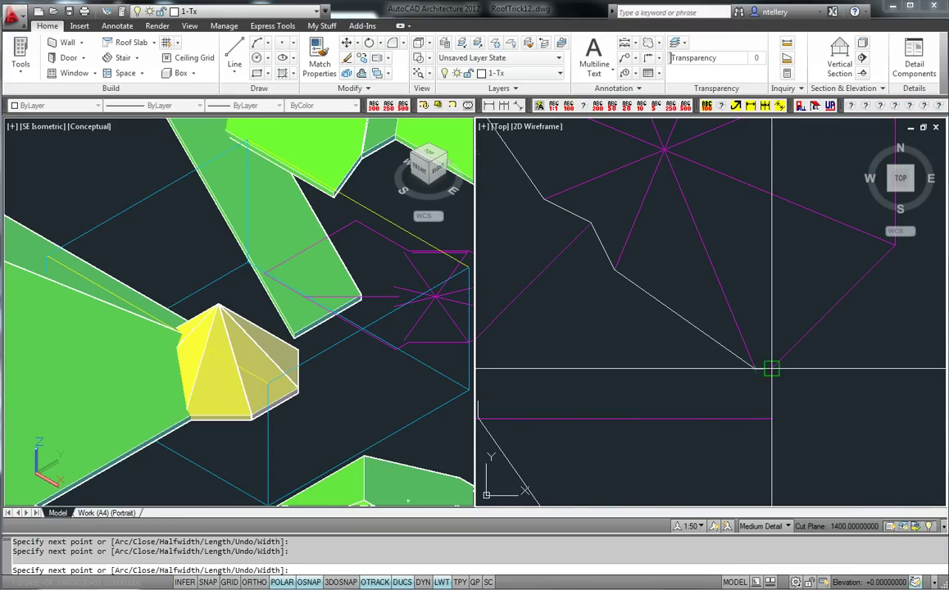
pyautogui.scroll(-4, 801, 314)
pyautogui.press('Escape')
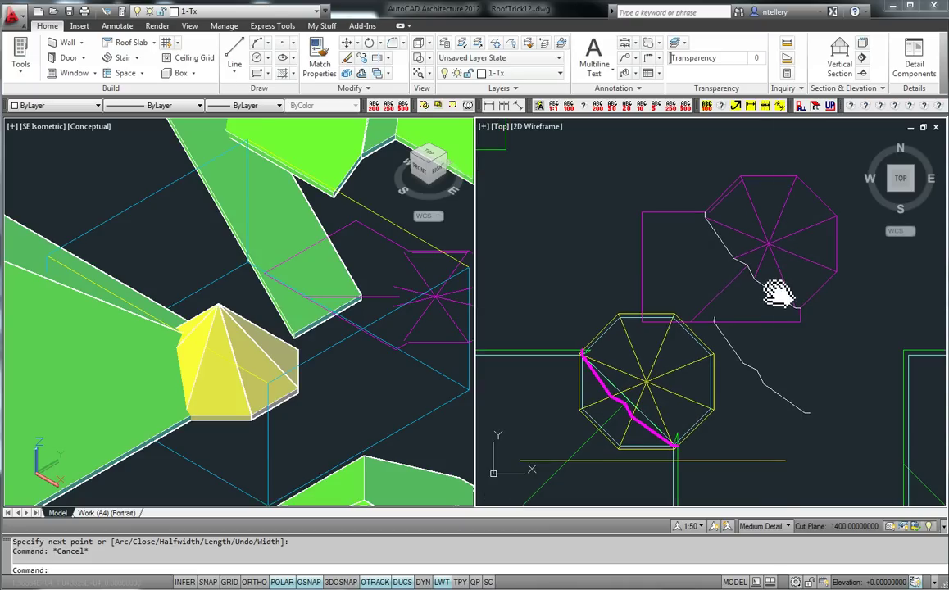
# - Try to copy the traced polyline from the centre of the section's octagon to the centre of the octagon roof
pyautogui.click(776, 264)
pyautogui.press('Escape')
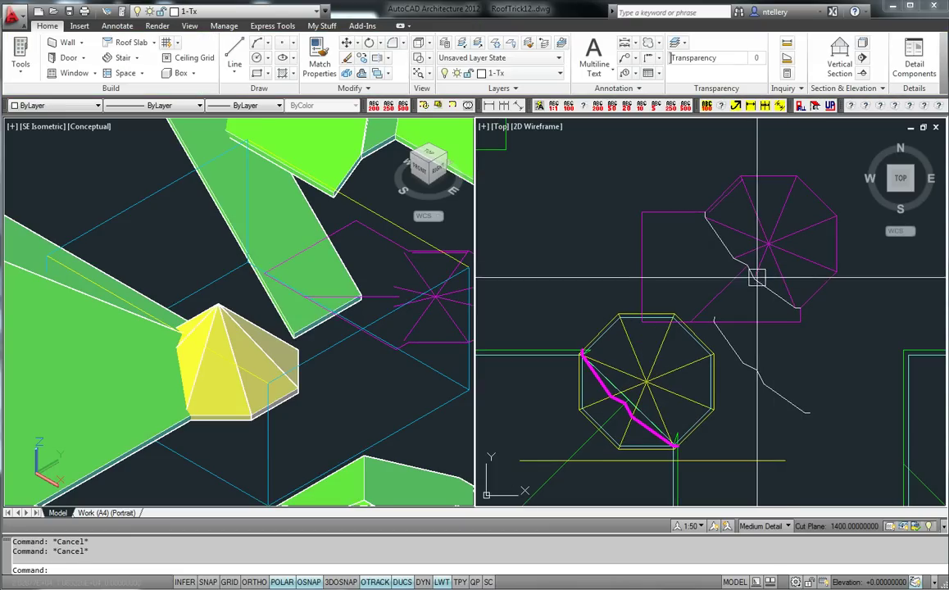
pyautogui.write('c')
pyautogui.press('Return')
pyautogui.click(763, 294)
pyautogui.press('Return')
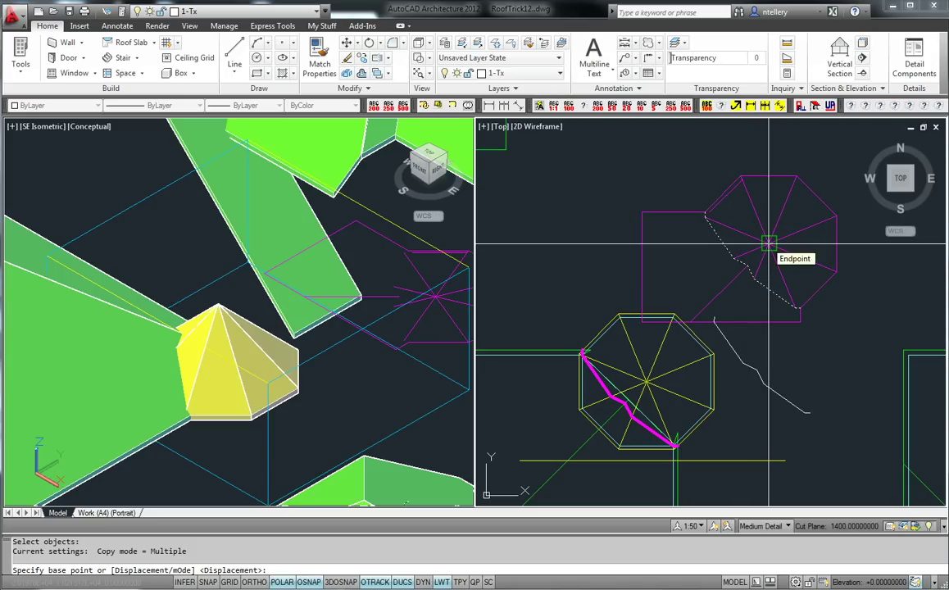
pyautogui.click(769, 244)
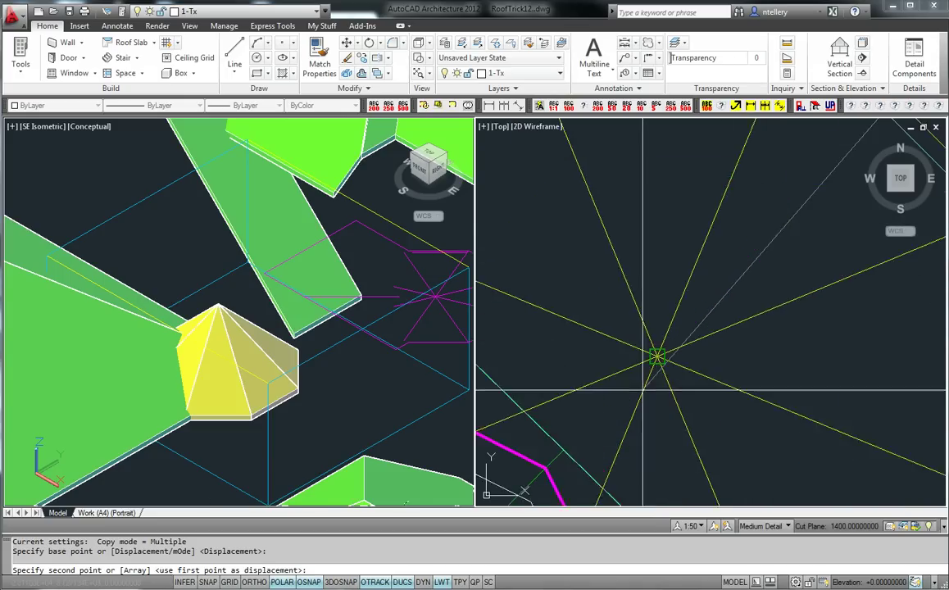
pyautogui.moveTo(643, 391); pyautogui.dragTo(741, 293, button='middle')
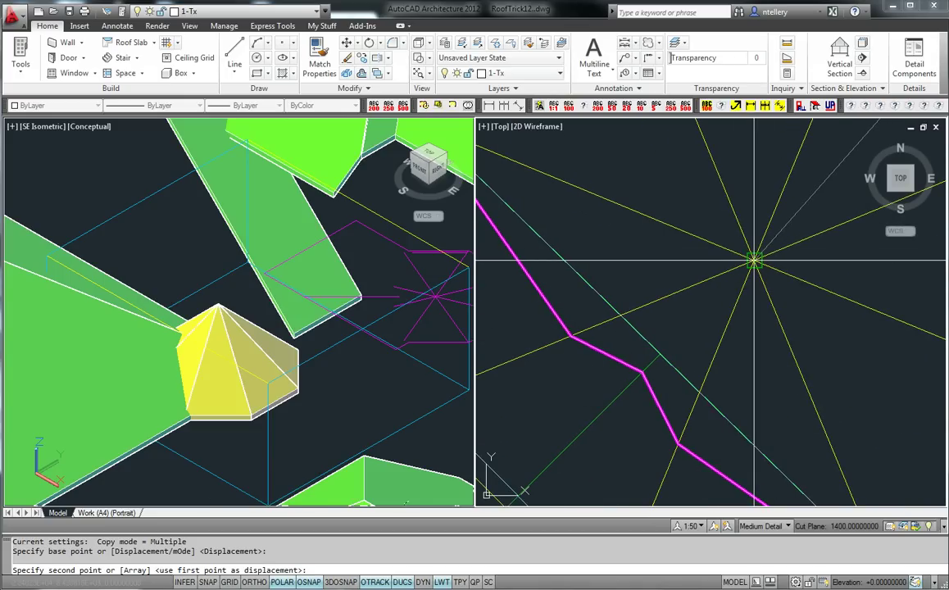
pyautogui.scroll(-5, 751, 264)
pyautogui.press('Escape')
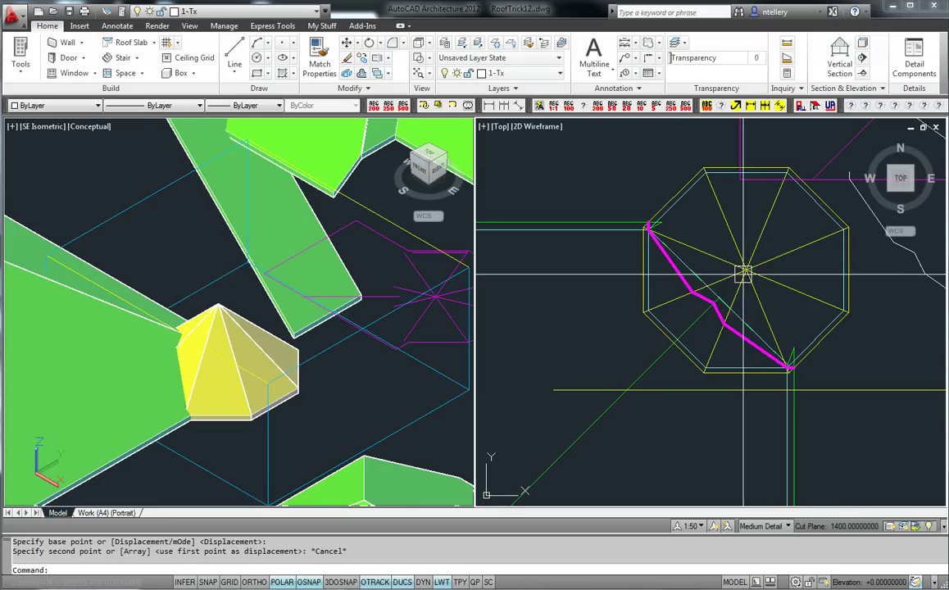
# - Select the main roof and examine its vertices and eave edges where the magenta joint line starts
pyautogui.scroll(3, 668, 316)
pyautogui.scroll(-3, 636, 368)
pyautogui.scroll(3, 625, 369)
pyautogui.moveTo(623, 369); pyautogui.dragTo(679, 328, button='middle')
pyautogui.scroll(3, 625, 262)
pyautogui.click(614, 265)
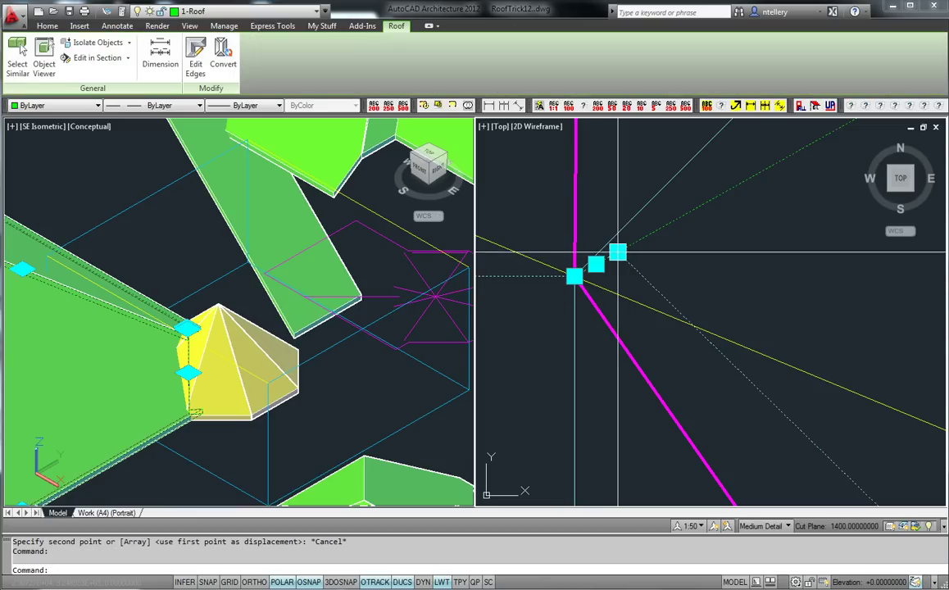
pyautogui.scroll(-1, 630, 345)
pyautogui.scroll(3, 626, 191)
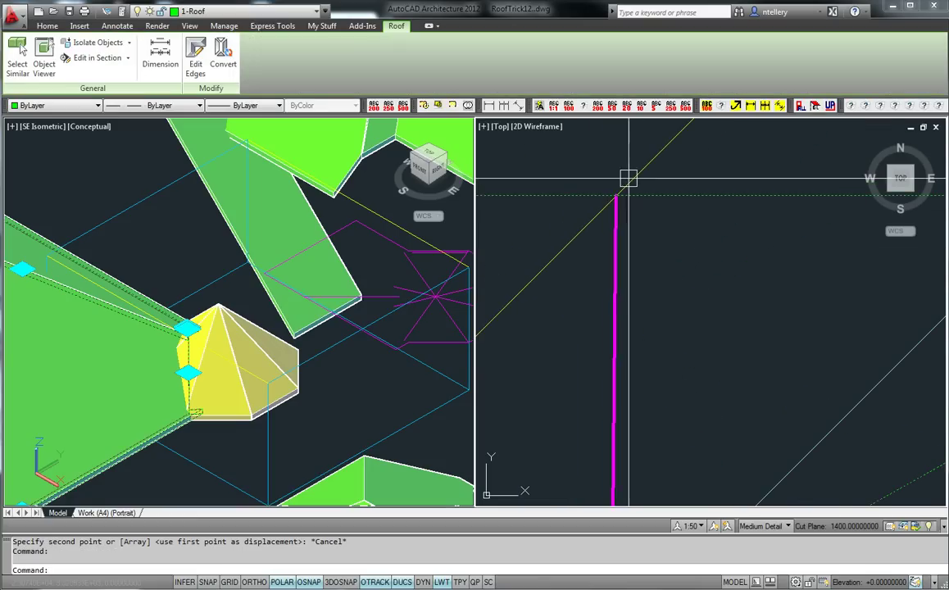
pyautogui.scroll(-3, 624, 268)
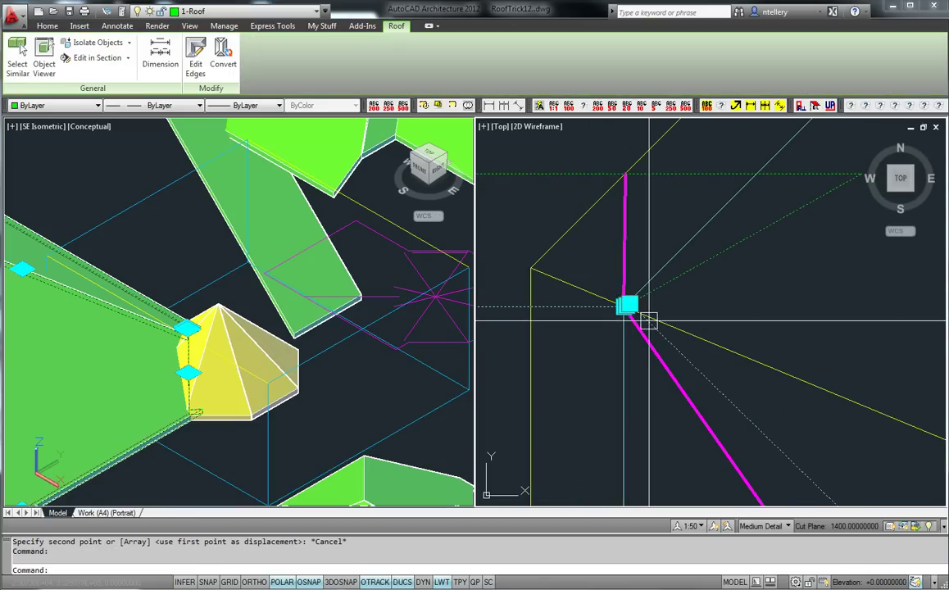
pyautogui.scroll(2, 647, 315)
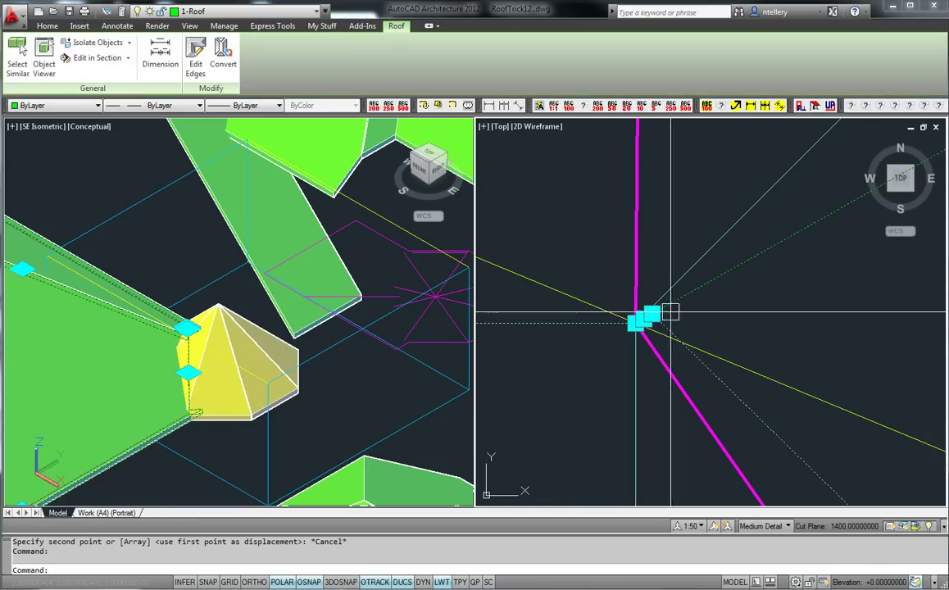
# - Try to stretch the main roof's inner vertex onto the octagon corner at the joint line's start, and undo the stretch
pyautogui.press('Escape')
pyautogui.write('s')
pyautogui.press('Return')
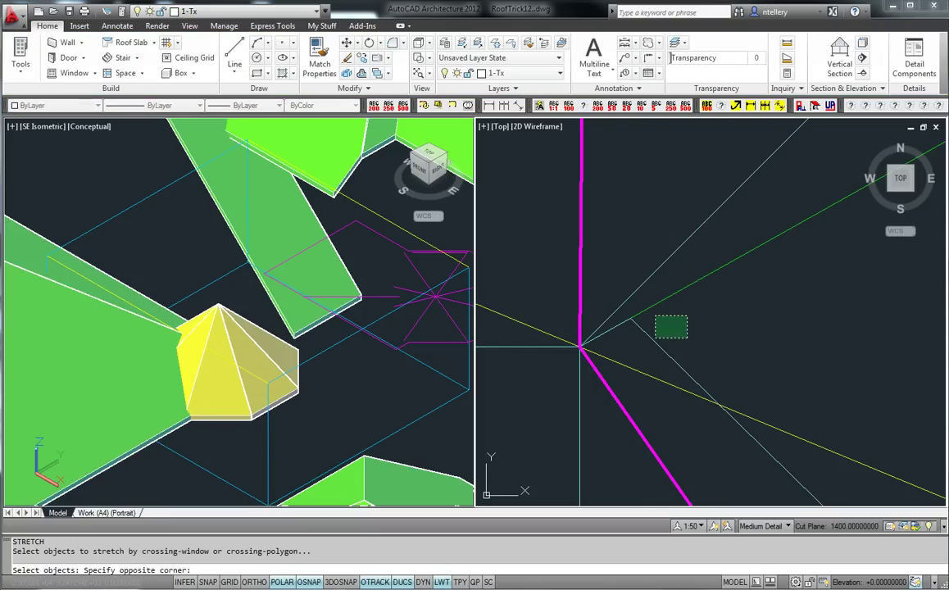
pyautogui.click(639, 309)
pyautogui.click(630, 318)
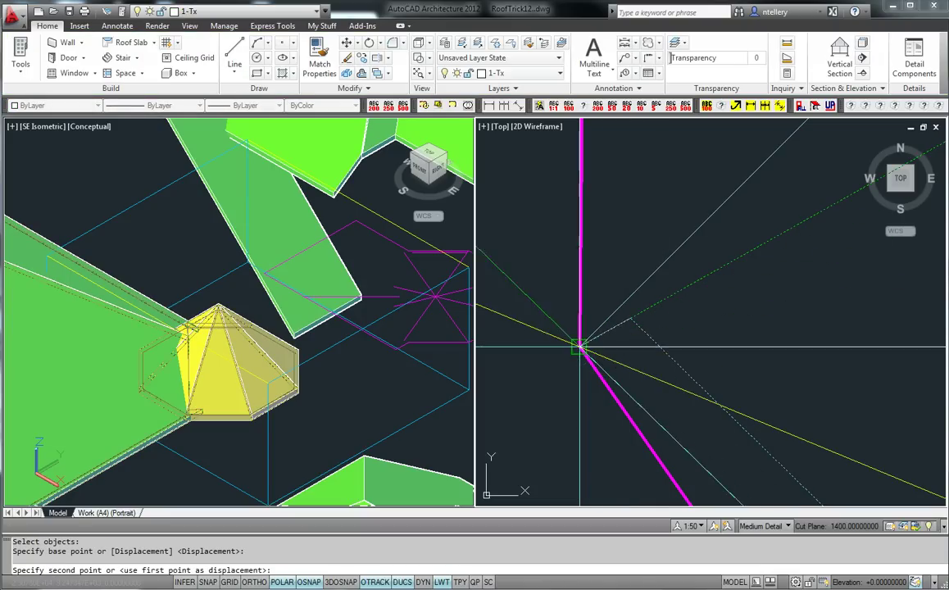
pyautogui.click(580, 347)
pyautogui.scroll(-5, 672, 362)
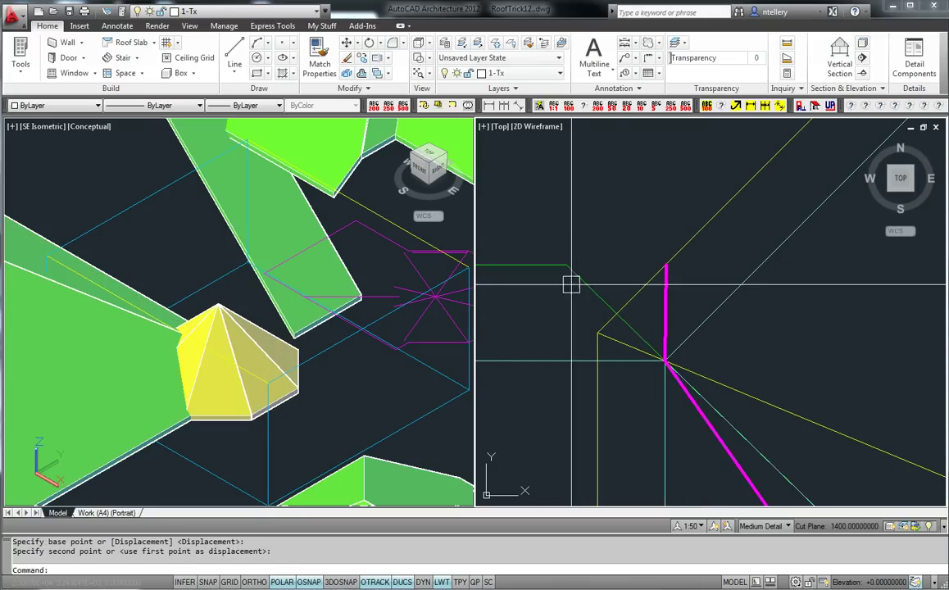
pyautogui.hotkey('ctrl', 'z')
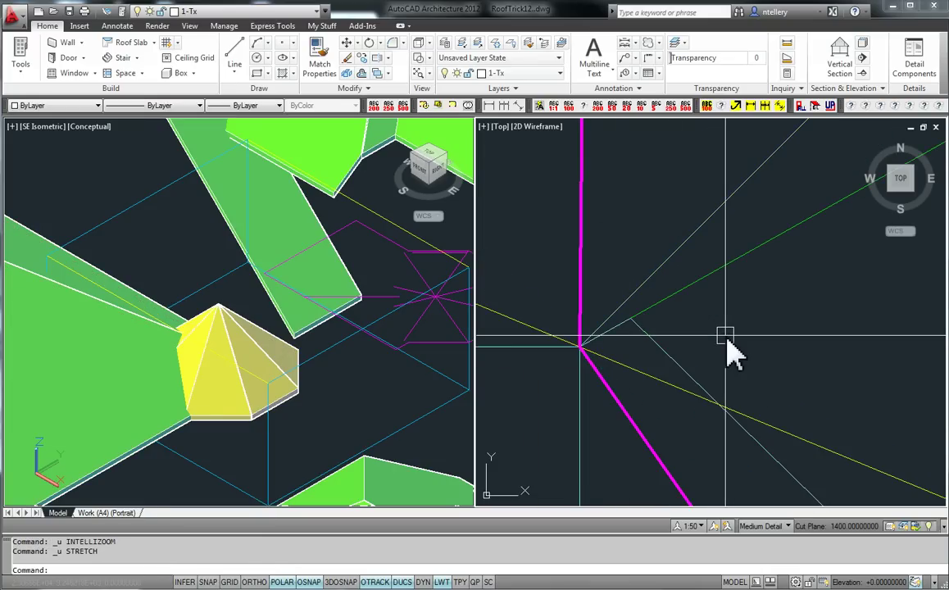
# - Reselect the main roof, examine its vertices at both ends of the magenta joint line, and clear the selection
pyautogui.scroll(-4, 729, 335)
pyautogui.scroll(5, 677, 335)
pyautogui.click(741, 326)
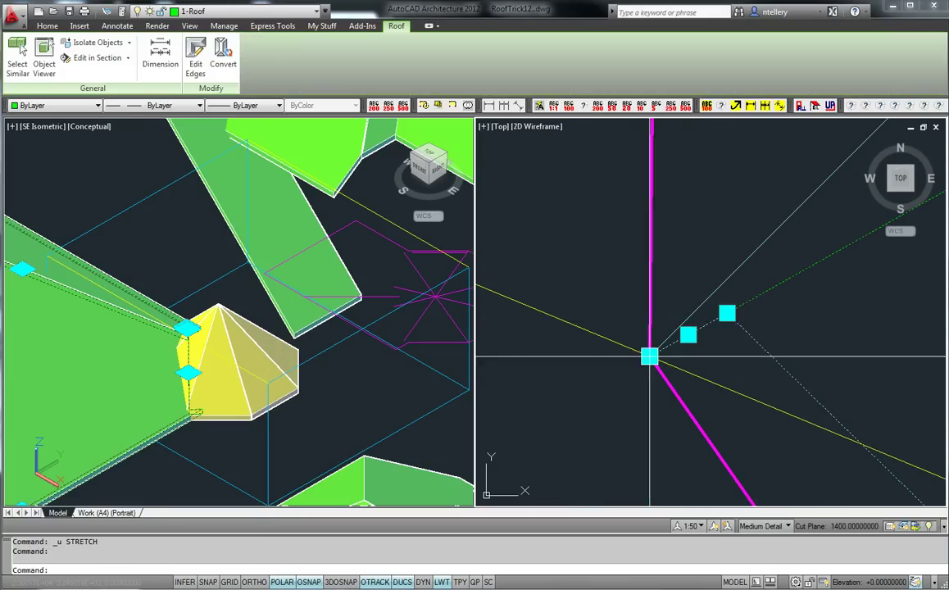
pyautogui.scroll(-8, 674, 277)
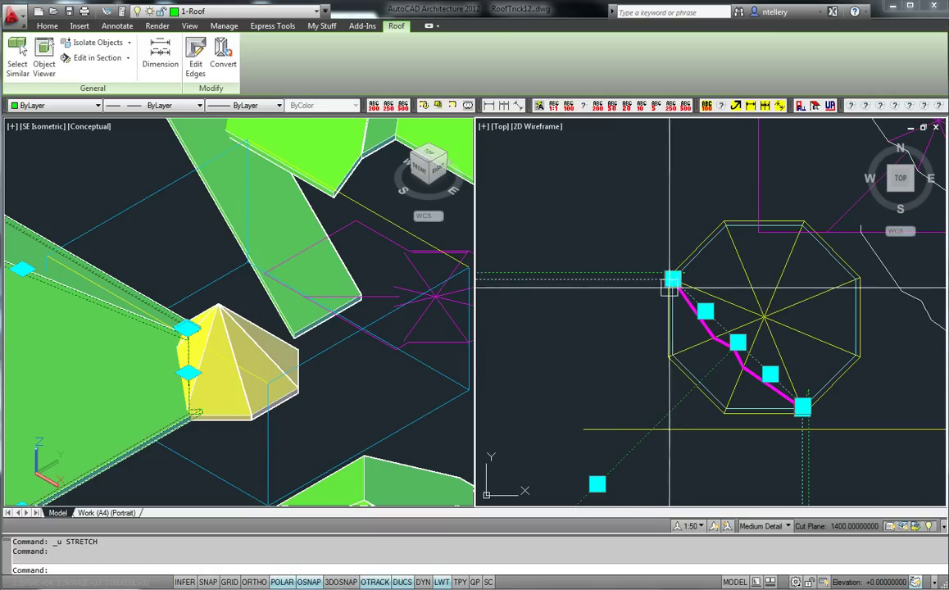
pyautogui.scroll(6, 807, 416)
pyautogui.moveTo(807, 276); pyautogui.dragTo(733, 401, button='middle')
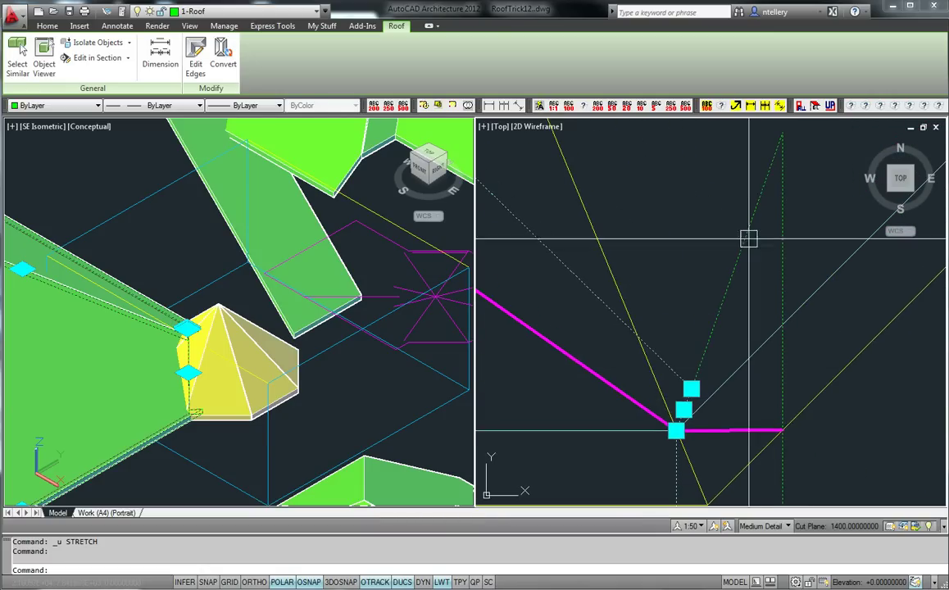
pyautogui.scroll(-5, 745, 379)
pyautogui.scroll(5, 596, 204)
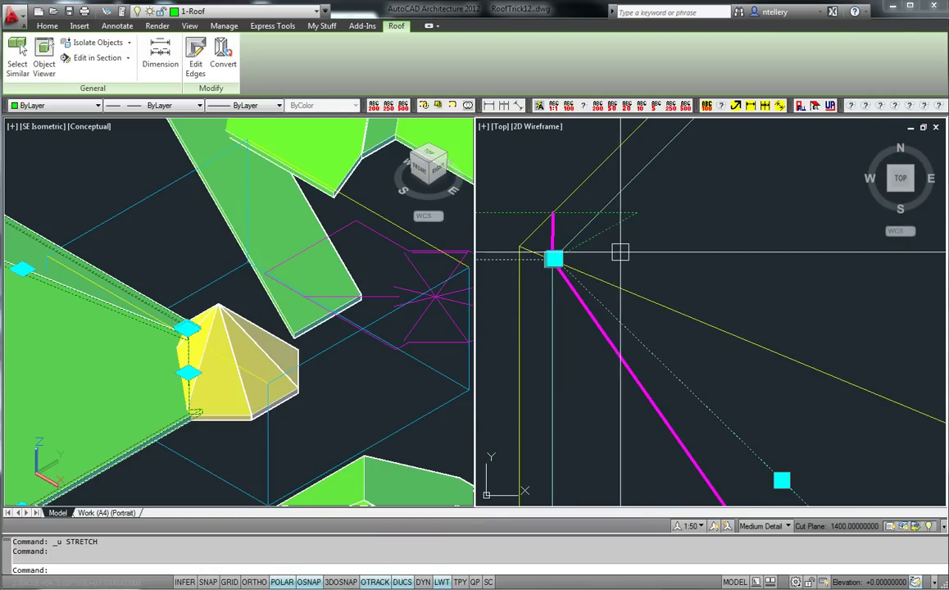
pyautogui.press('Escape')
pyautogui.press('Escape')
pyautogui.scroll(-7, 625, 264)
pyautogui.scroll(4, 640, 327)
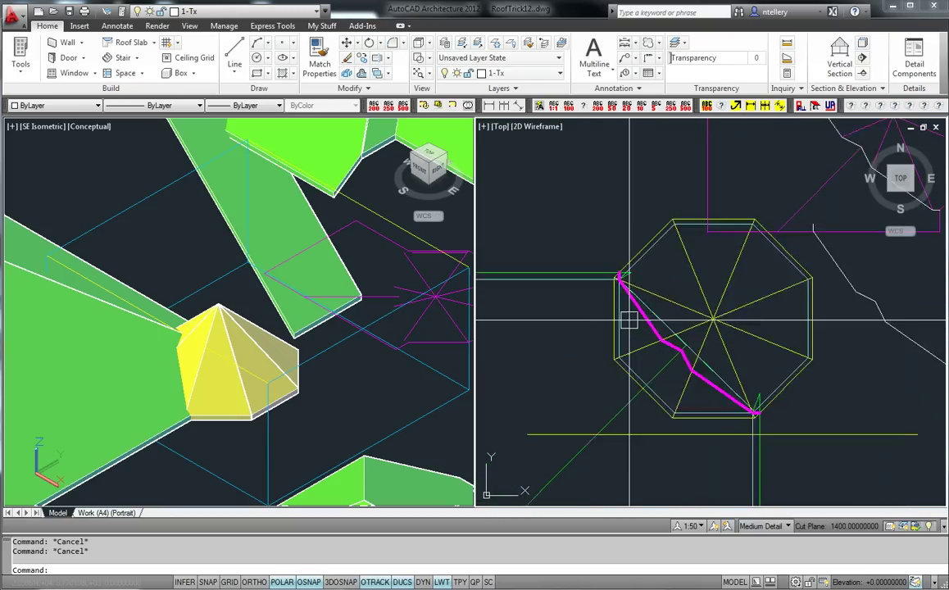
# - In the example with the two mass elements, put both elements and the magenta joint line on layer A-MassElement-G
pyautogui.scroll(-3, 598, 329)
pyautogui.moveTo(738, 358); pyautogui.dragTo(500, 344, button='middle')
pyautogui.moveTo(808, 338); pyautogui.dragTo(590, 335, button='middle')
pyautogui.moveTo(776, 352); pyautogui.dragTo(741, 333, button='middle')
pyautogui.click(277, 338)
pyautogui.scroll(-5, 277, 338)
pyautogui.scroll(4, 349, 375)
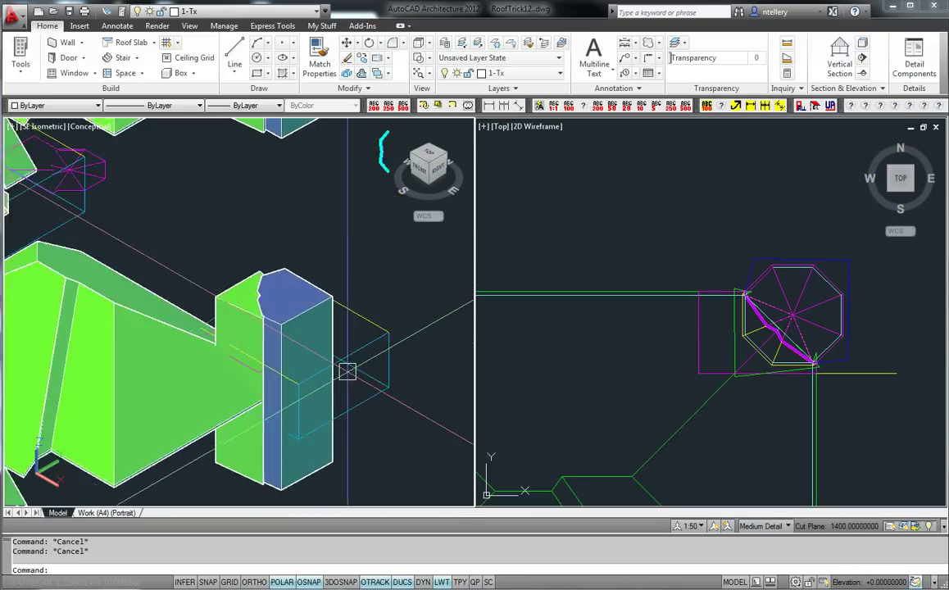
pyautogui.moveTo(317, 366); pyautogui.dragTo(366, 378, button='middle')
pyautogui.scroll(-3, 389, 269)
pyautogui.click(375, 445)
pyautogui.click(302, 414)
pyautogui.click(216, 11)
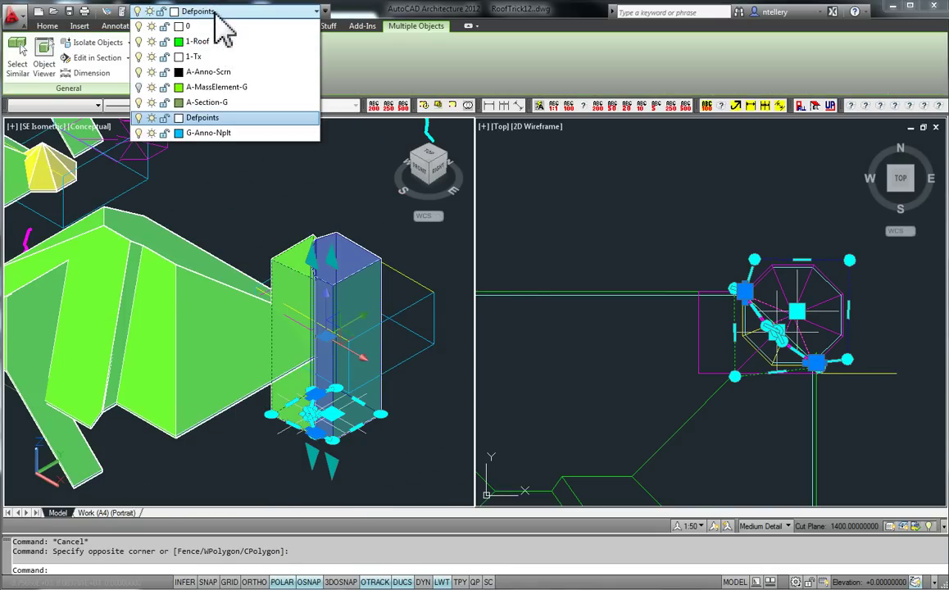
pyautogui.click(215, 85)
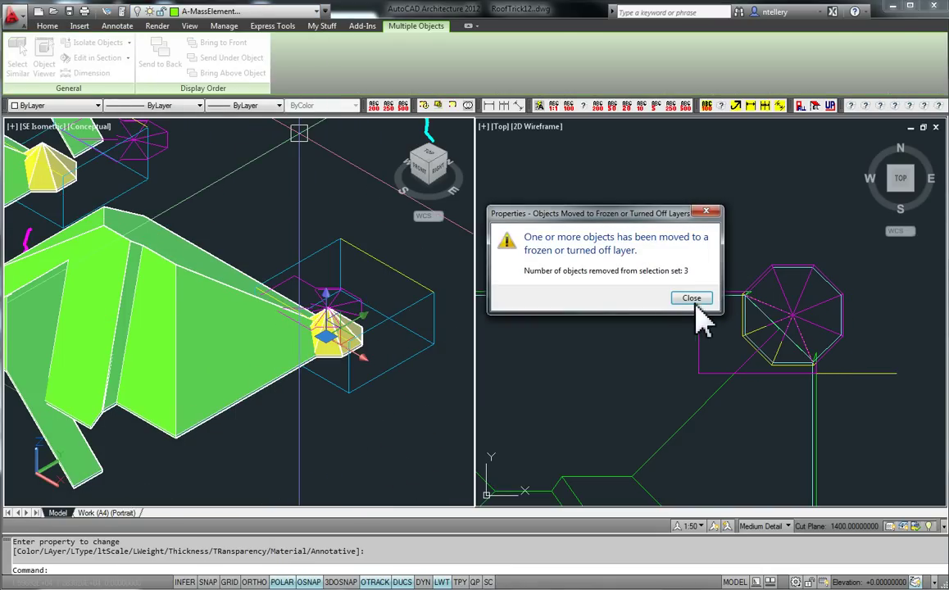
pyautogui.click(694, 300)
# - Inspect the octagon and hip roof joint without the mass elements, and thaw and turn on all layers with the 111 command
pyautogui.scroll(3, 801, 347)
pyautogui.click(806, 344)
pyautogui.scroll(-5, 700, 307)
pyautogui.scroll(7, 715, 308)
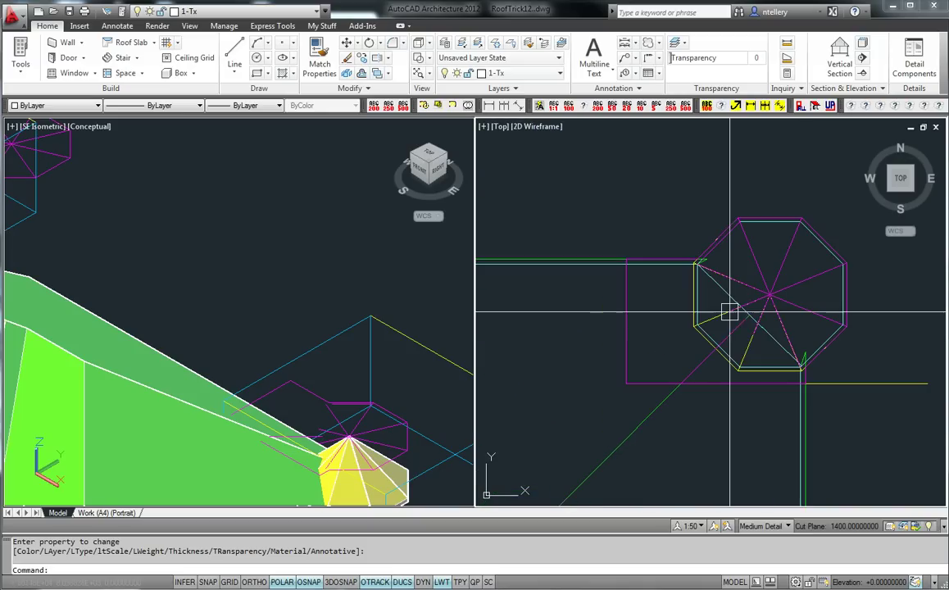
pyautogui.press('Escape')
pyautogui.write('111')
pyautogui.press('Return')
pyautogui.scroll(3, 629, 322)
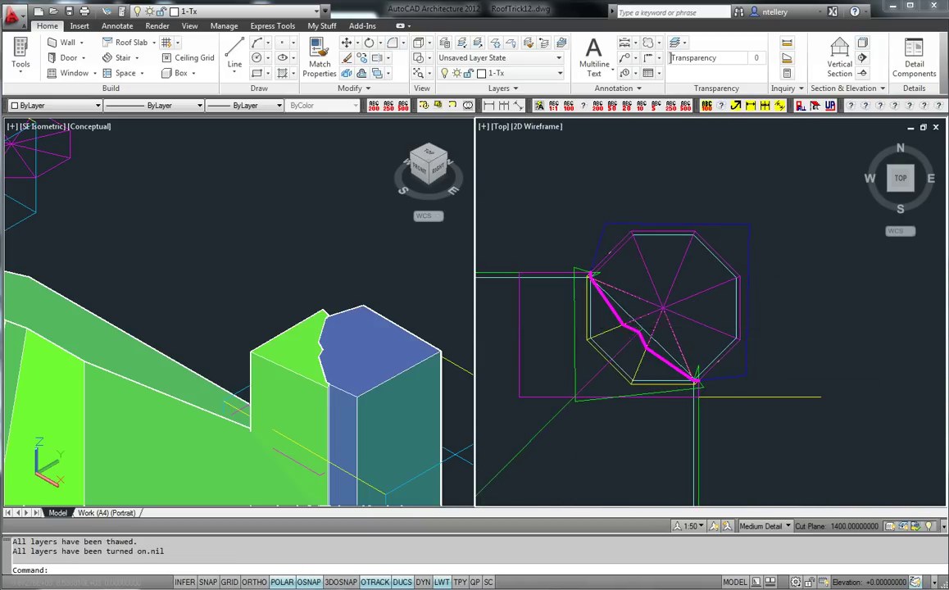
# - Select the blue mass element around the octagon and examine its vertices along the joint line and at both eave corners
pyautogui.click(592, 166)
pyautogui.moveTo(373, 401); pyautogui.dragTo(332, 241, button='middle')
pyautogui.press('Escape')
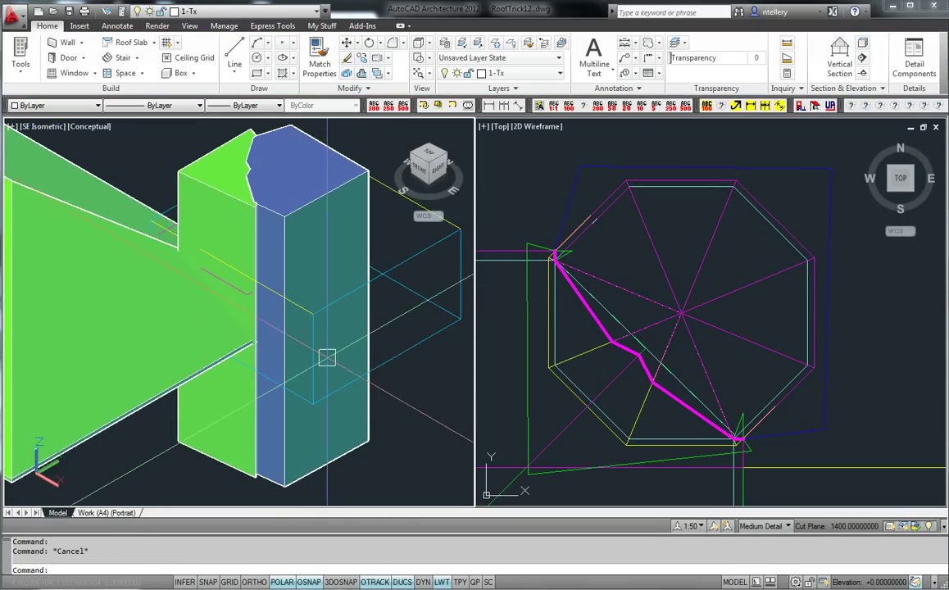
pyautogui.click(578, 177)
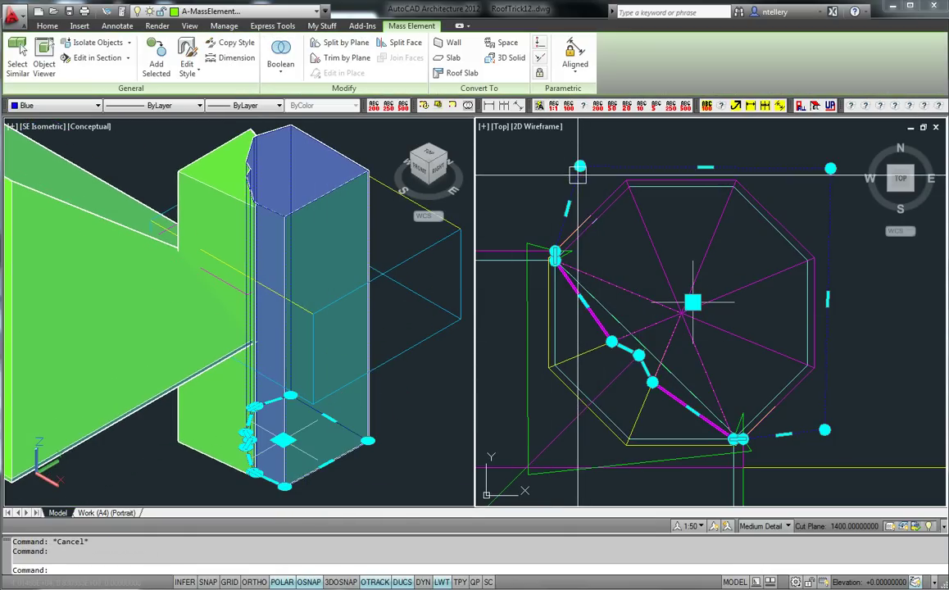
pyautogui.scroll(6, 555, 245)
pyautogui.moveTo(564, 250); pyautogui.dragTo(632, 204, button='middle')
pyautogui.scroll(-3, 623, 209)
pyautogui.moveTo(729, 362); pyautogui.dragTo(653, 275, button='middle')
pyautogui.scroll(-6, 652, 277)
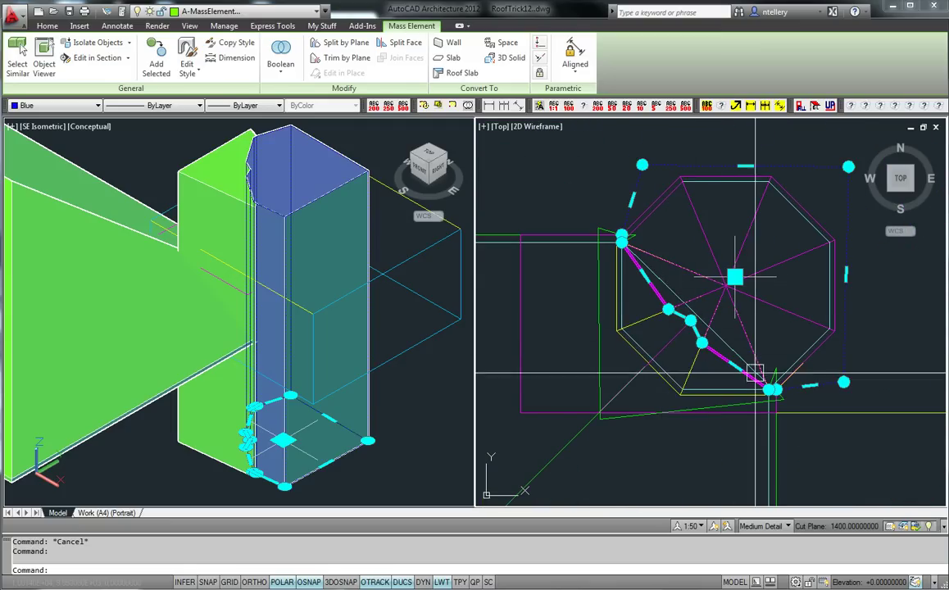
pyautogui.scroll(4, 773, 392)
pyautogui.scroll(5, 756, 356)
pyautogui.scroll(-8, 742, 357)
pyautogui.scroll(-8, 747, 366)
pyautogui.scroll(3, 665, 318)
# - Select the green mass element instead and examine its vertices along the joint line in plan
pyautogui.press('Escape')
pyautogui.click(607, 309)
pyautogui.moveTo(662, 316); pyautogui.dragTo(626, 314, button='middle')
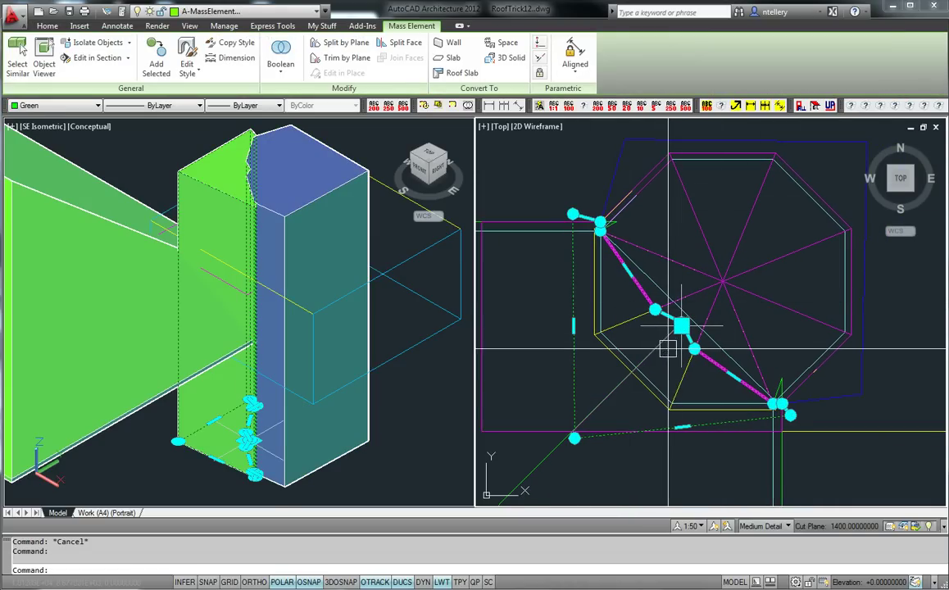
# - Move the magenta 2D section by its southwest corner from the octagonal roof to the empty area northeast of it in plan
pyautogui.scroll(-3, 680, 345)
pyautogui.moveTo(687, 348); pyautogui.dragTo(705, 357, button='middle')
pyautogui.press('Escape')
pyautogui.click(724, 309)
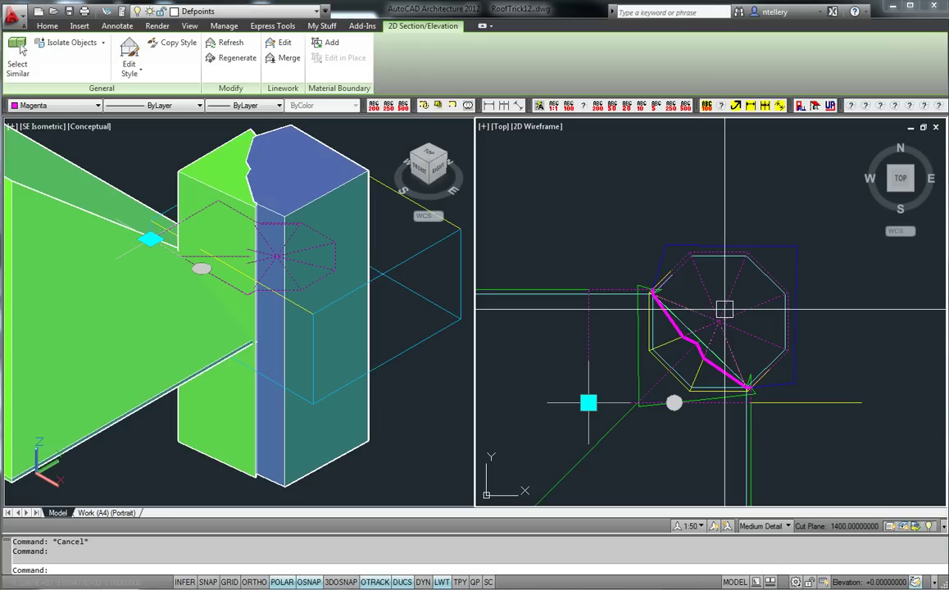
pyautogui.write('m')
pyautogui.press('Return')
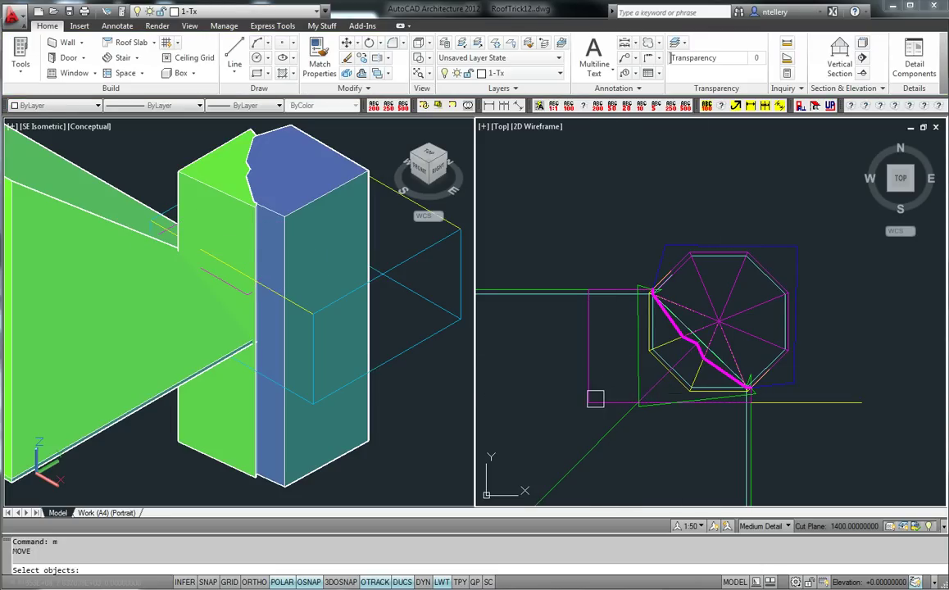
pyautogui.click(589, 402)
pyautogui.moveTo(695, 238); pyautogui.dragTo(625, 310, button='middle')
pyautogui.click(678, 282)
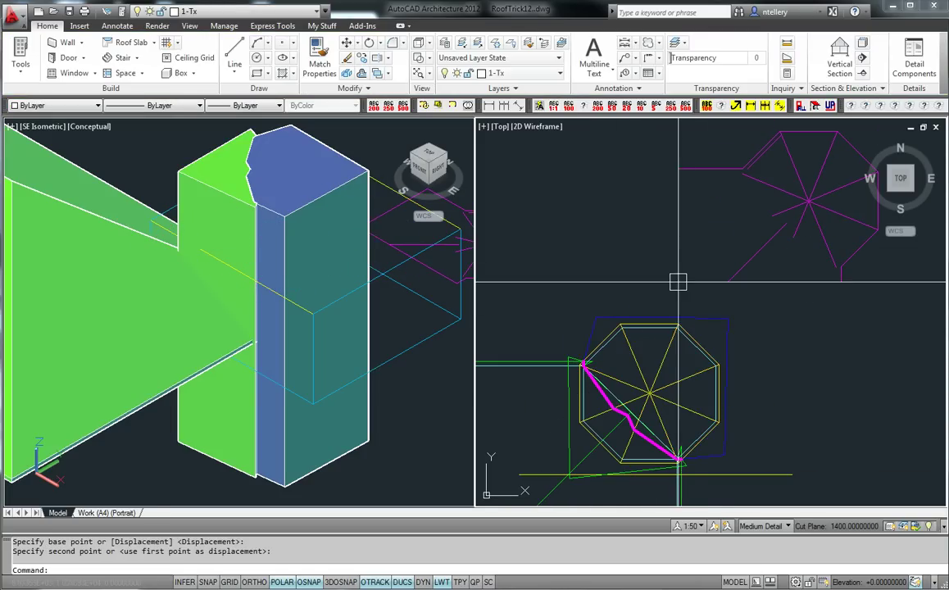
pyautogui.press('Escape')
# - Open the Model Explorer for the RoofTrick12 project and place its window over the upper part of the drawing
pyautogui.moveTo(780, 209); pyautogui.dragTo(748, 296, button='middle')
pyautogui.scroll(2, 706, 343)
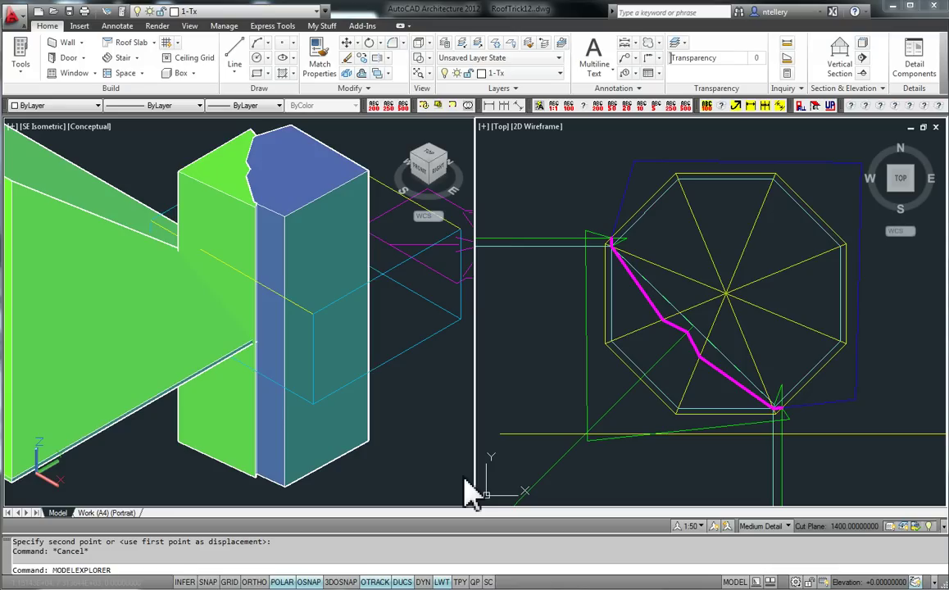
pyautogui.press('Return')
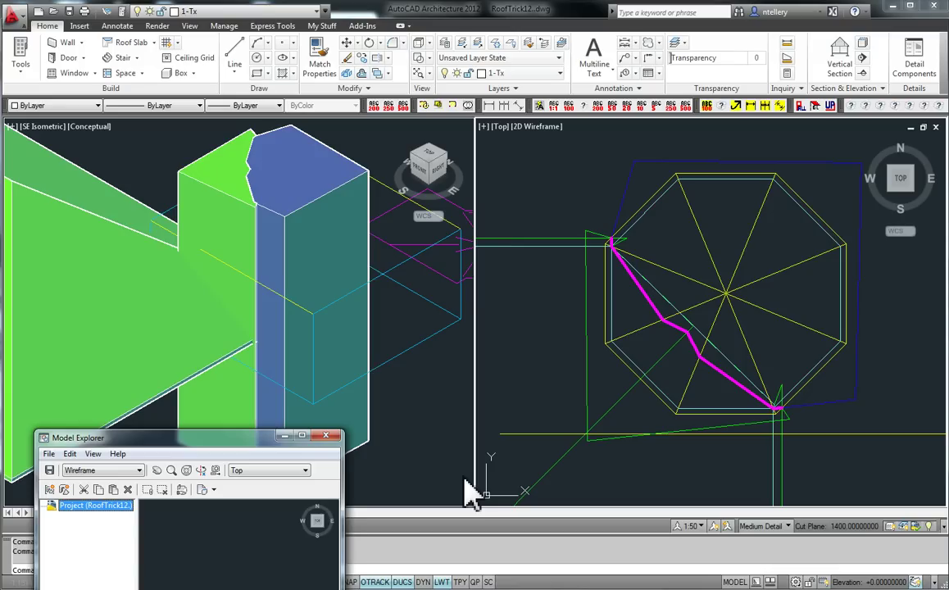
pyautogui.moveTo(201, 438); pyautogui.dragTo(436, 153)
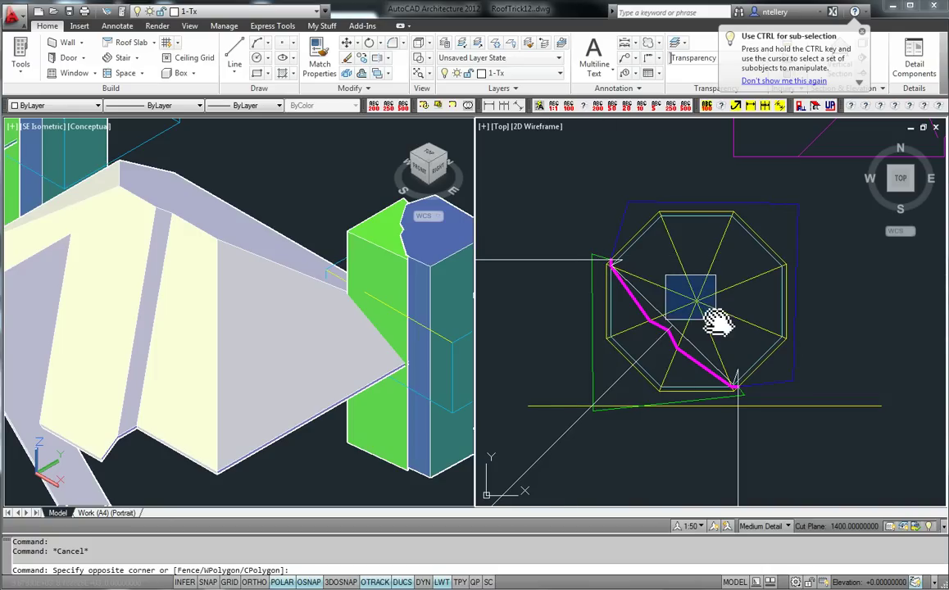
pyautogui.scroll(3, 703, 309)
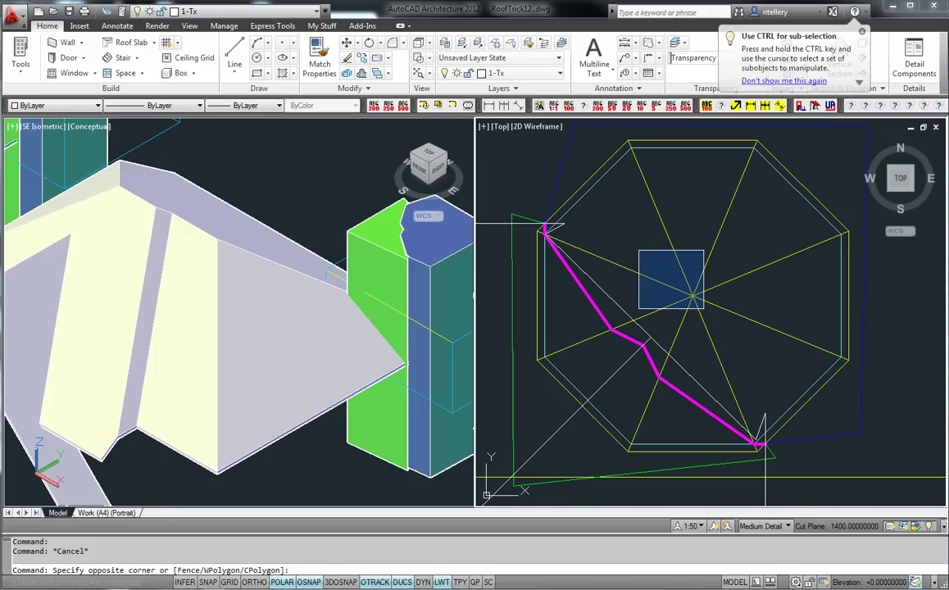
pyautogui.press('Escape')
pyautogui.scroll(-5, 705, 310)
pyautogui.scroll(5, 709, 304)
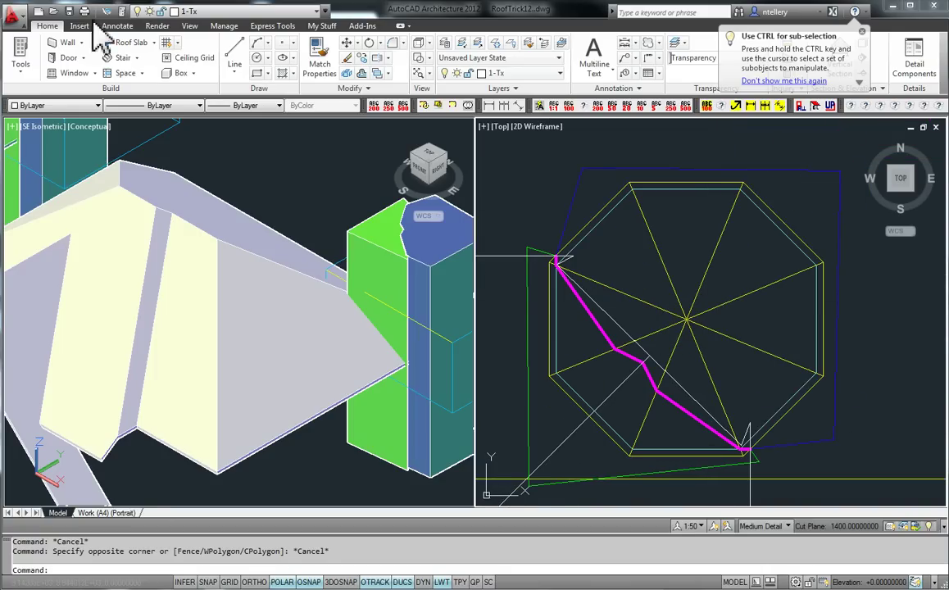